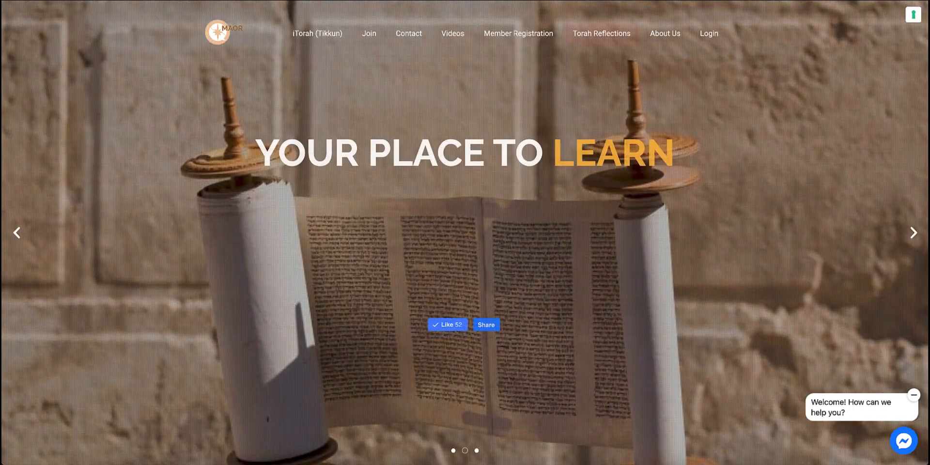
Log in to the Torah Readers member site with the saved credentials
{"action": "left_click", "coordinate": [712, 43]}
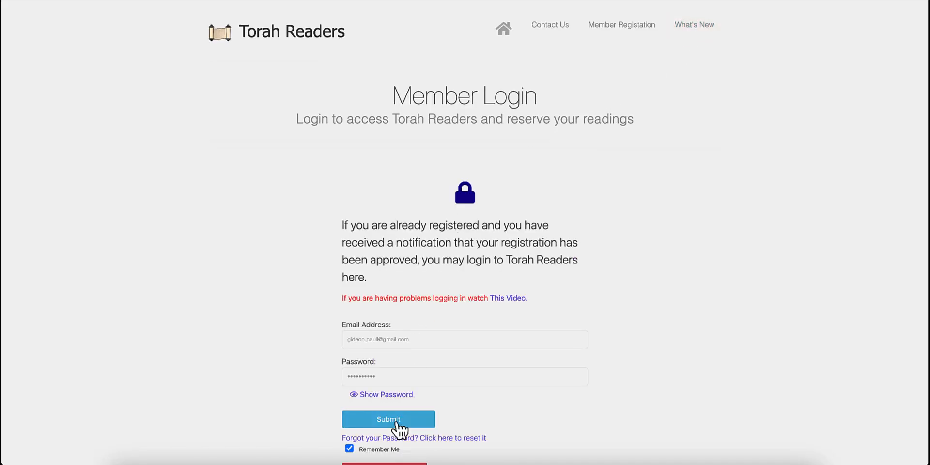
{"action": "scroll", "coordinate": [405, 421], "scroll_direction": "down", "scroll_amount": 3}
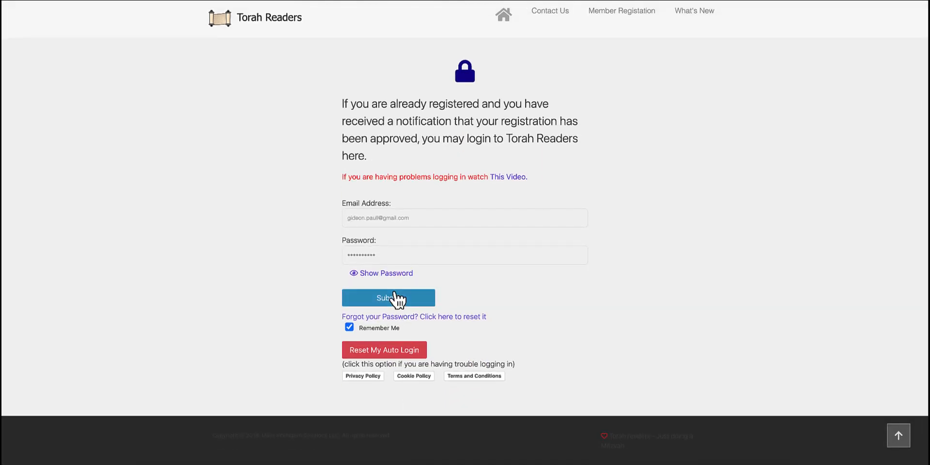
{"action": "left_click", "coordinate": [397, 298]}
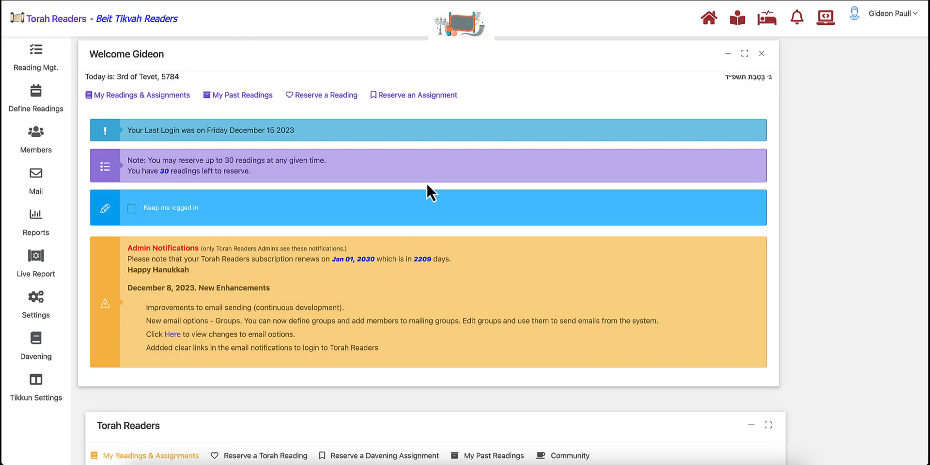
Open Parashat Vayechi of Saturday 30th December 2023 from the Torah readings available to reserve
{"action": "scroll", "coordinate": [207, 169], "scroll_direction": "down", "scroll_amount": 1}
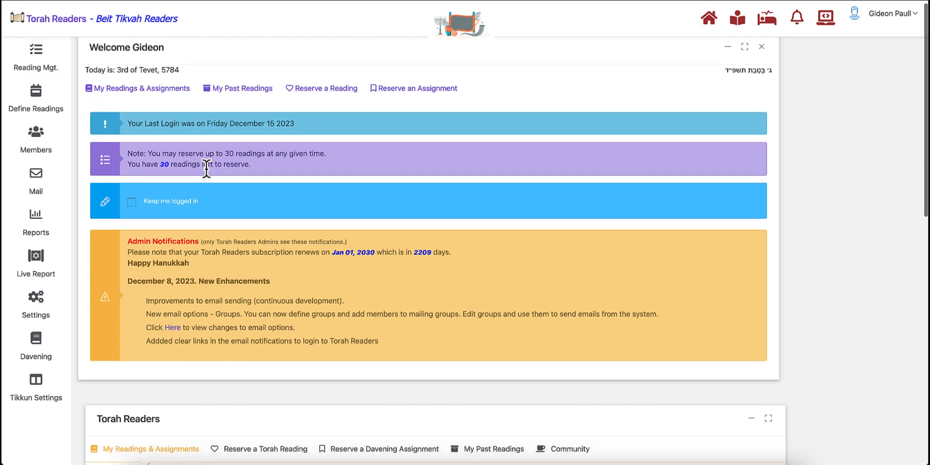
{"action": "scroll", "coordinate": [206, 170], "scroll_direction": "down", "scroll_amount": 3}
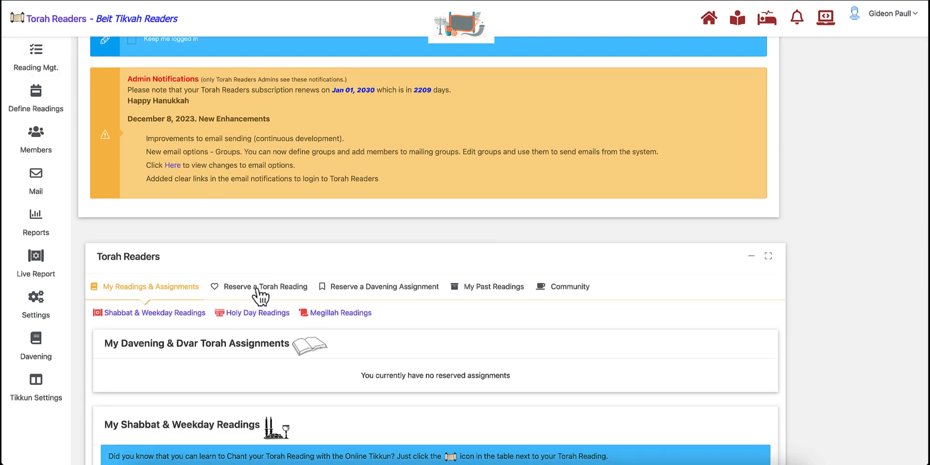
{"action": "left_click", "coordinate": [259, 289]}
{"action": "scroll", "coordinate": [257, 286], "scroll_direction": "down", "scroll_amount": 4}
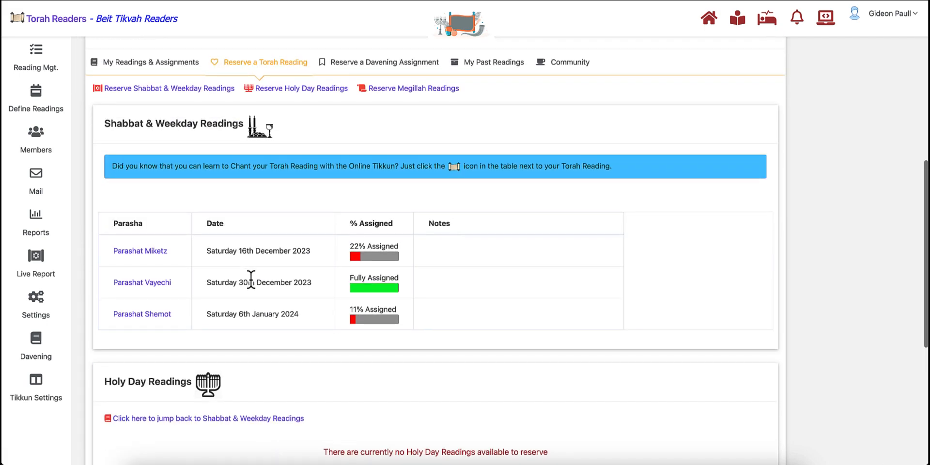
{"action": "left_click", "coordinate": [151, 285]}
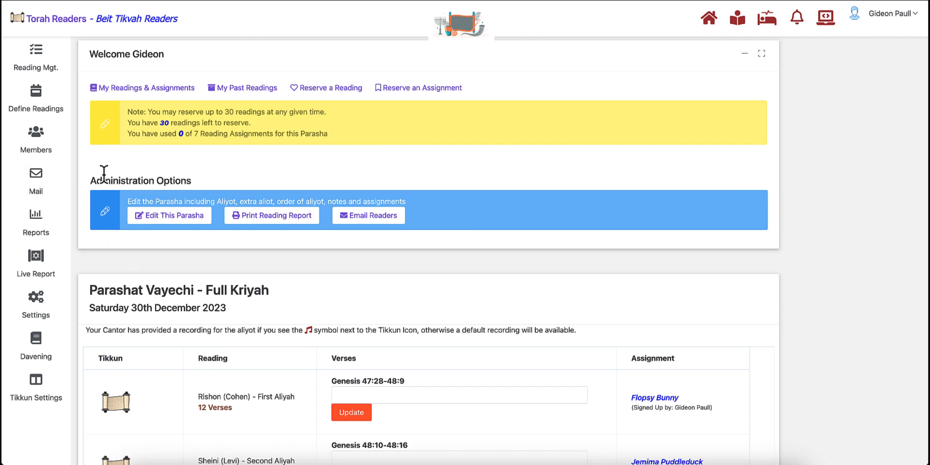
Review the aliyah assignments for Parashat Vayechi and start an email to all of its readers
{"action": "scroll", "coordinate": [112, 232], "scroll_direction": "down", "scroll_amount": 5}
{"action": "scroll", "coordinate": [359, 307], "scroll_direction": "down", "scroll_amount": 6}
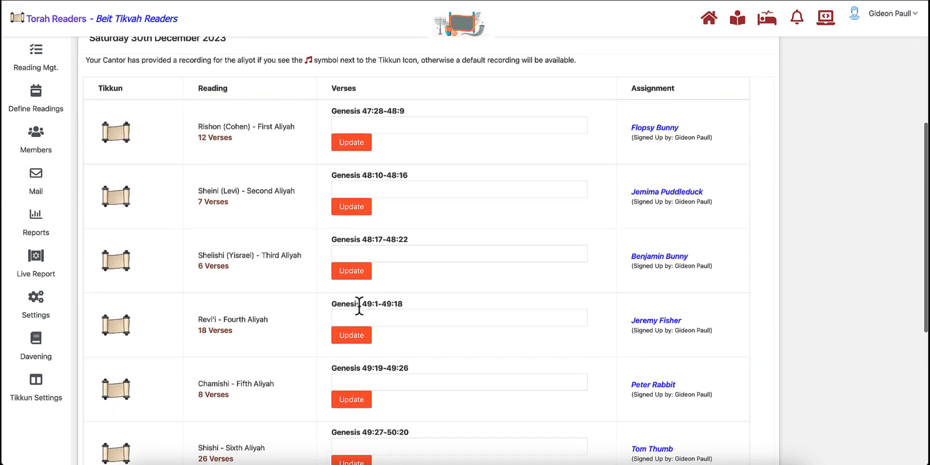
{"action": "scroll", "coordinate": [359, 306], "scroll_direction": "up", "scroll_amount": 7}
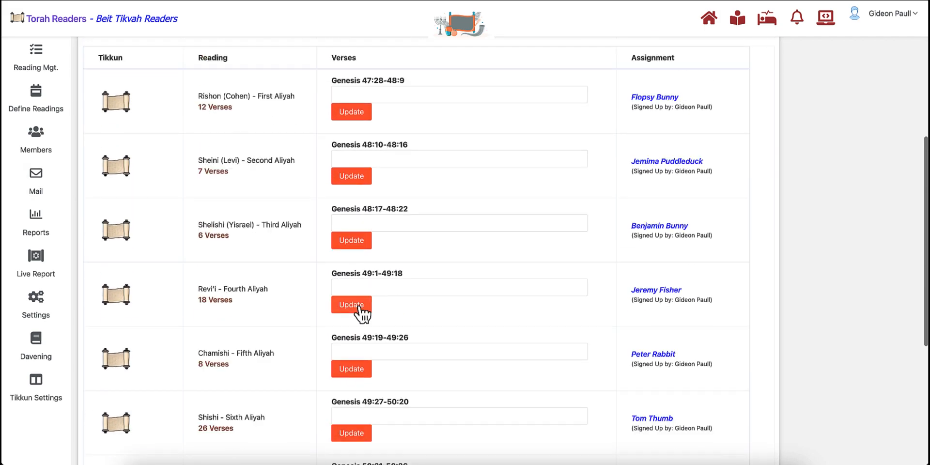
{"action": "scroll", "coordinate": [358, 305], "scroll_direction": "up", "scroll_amount": 3}
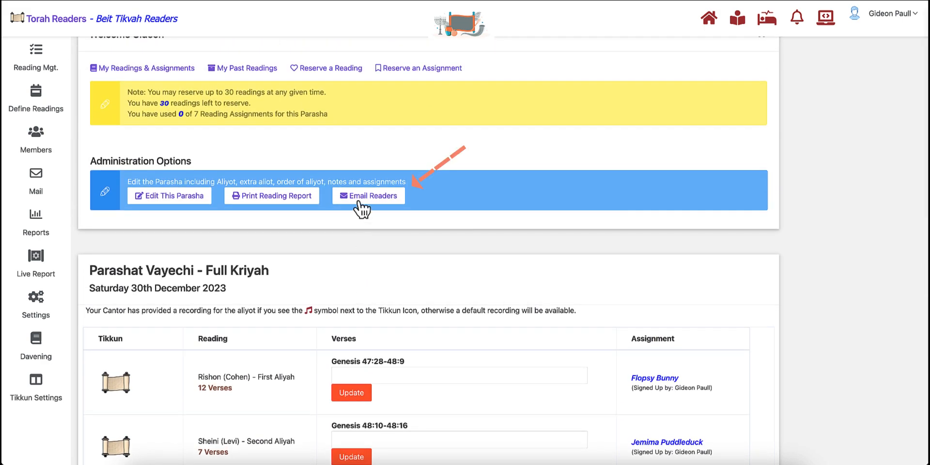
{"action": "left_click", "coordinate": [362, 197]}
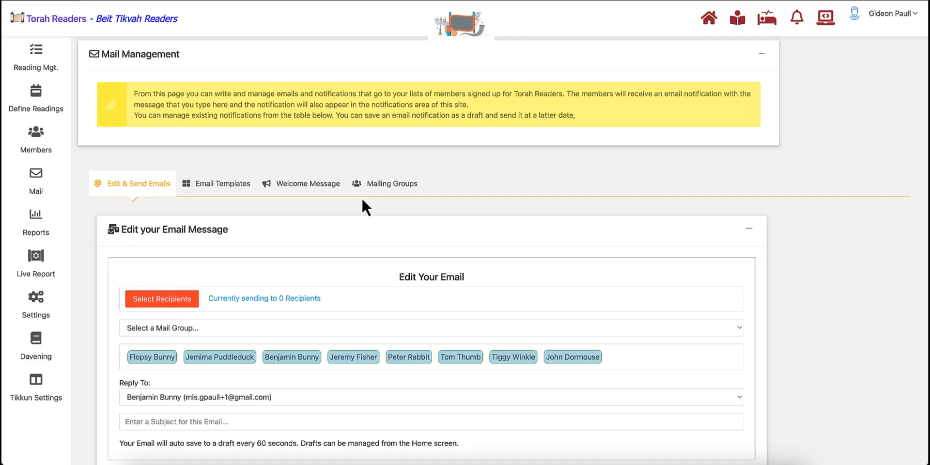
Examine the email form's preselected recipients, Reply To choices, subject field and message editor
{"action": "scroll", "coordinate": [361, 197], "scroll_direction": "down", "scroll_amount": 3}
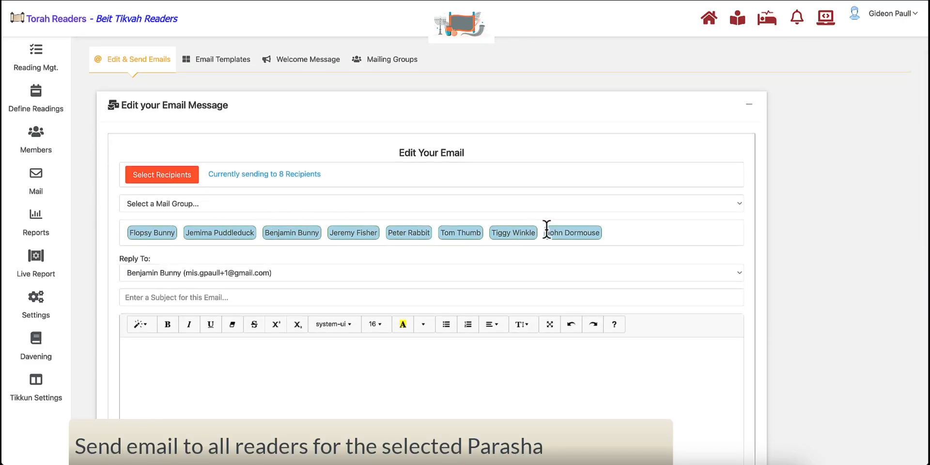
{"action": "scroll", "coordinate": [338, 250], "scroll_direction": "down", "scroll_amount": 5}
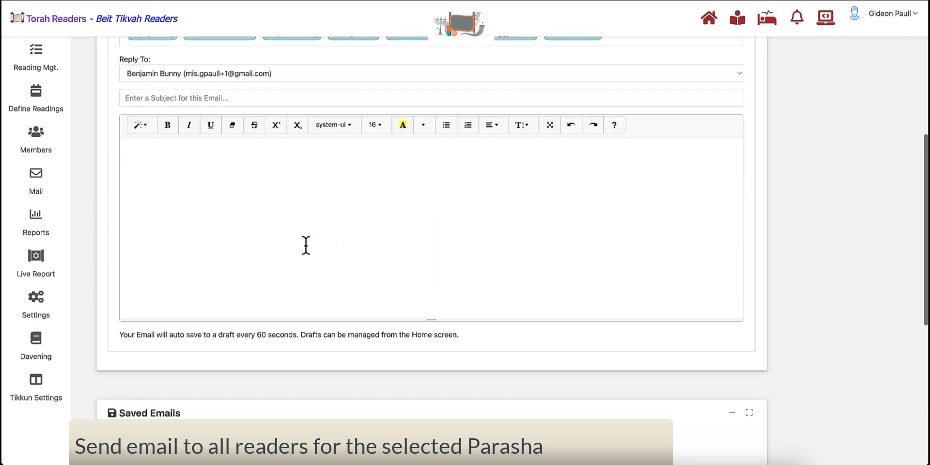
{"action": "scroll", "coordinate": [306, 277], "scroll_direction": "down", "scroll_amount": 2}
{"action": "scroll", "coordinate": [260, 249], "scroll_direction": "up", "scroll_amount": 4}
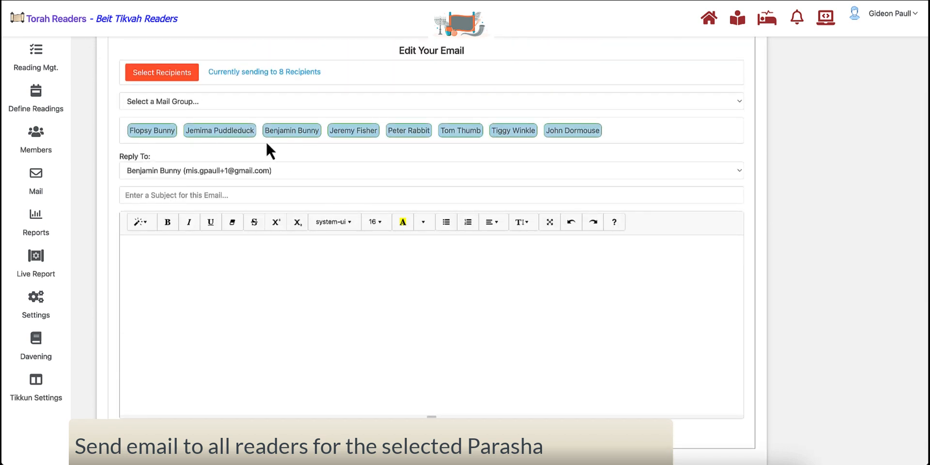
{"action": "left_click", "coordinate": [288, 186]}
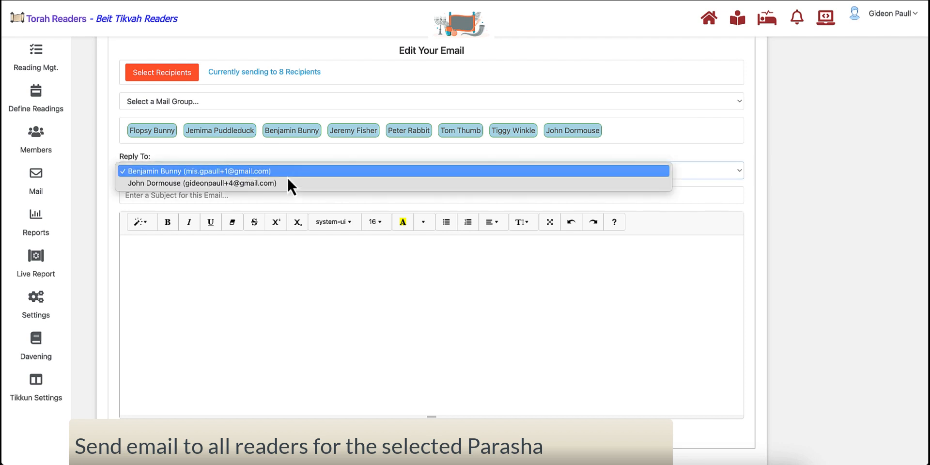
{"action": "key", "text": "Escape"}
{"action": "scroll", "coordinate": [227, 241], "scroll_direction": "up", "scroll_amount": 1}
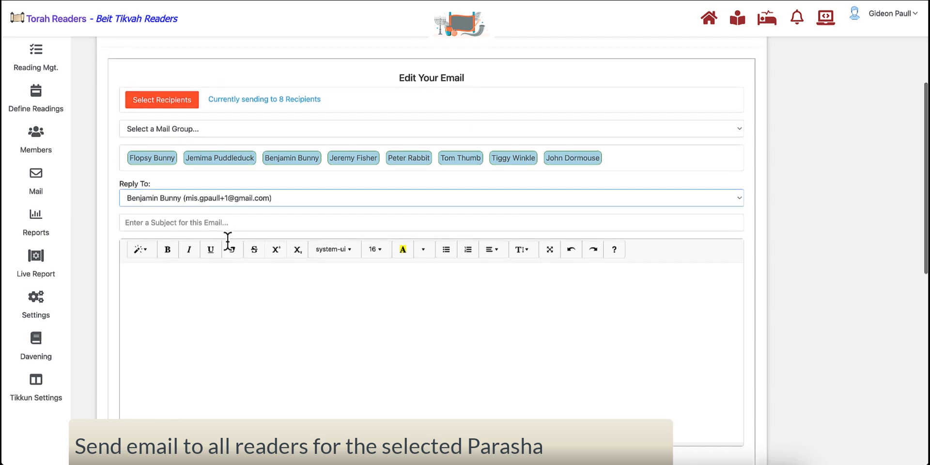
{"action": "scroll", "coordinate": [228, 241], "scroll_direction": "up", "scroll_amount": 2}
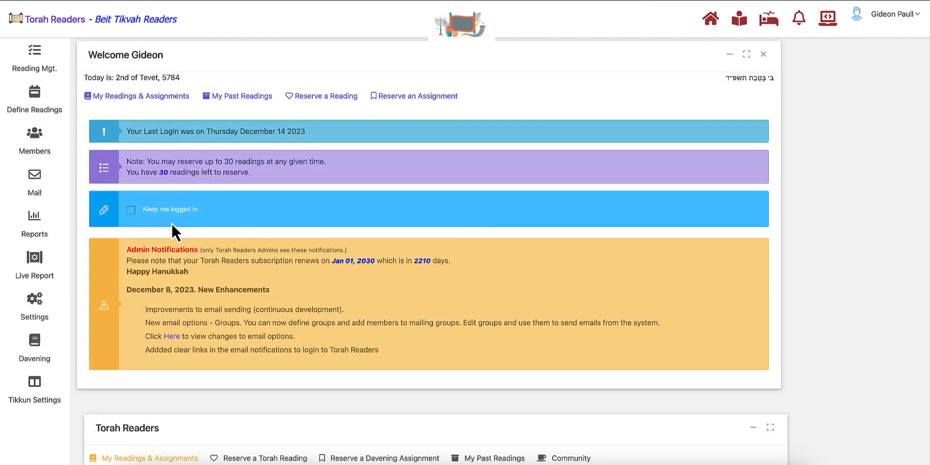
Open the Mail Management page from the member home page
{"action": "scroll", "coordinate": [171, 225], "scroll_direction": "down", "scroll_amount": 4}
{"action": "scroll", "coordinate": [172, 226], "scroll_direction": "up", "scroll_amount": 2}
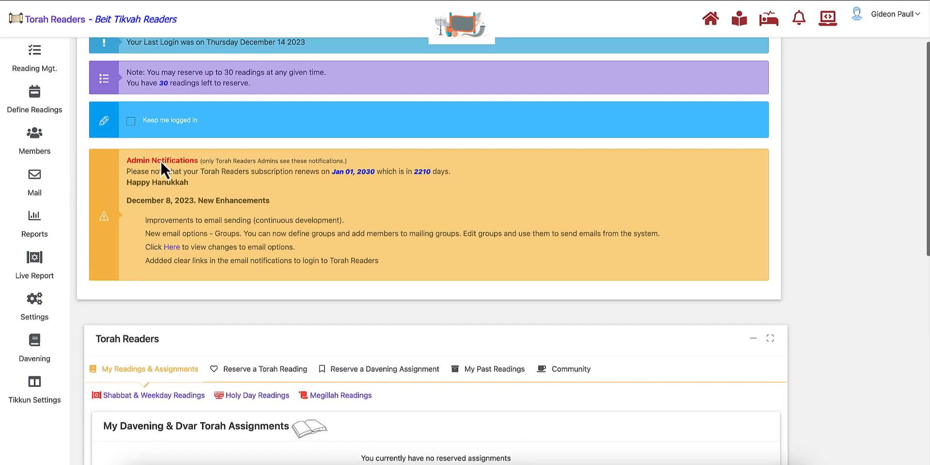
{"action": "left_click", "coordinate": [36, 195]}
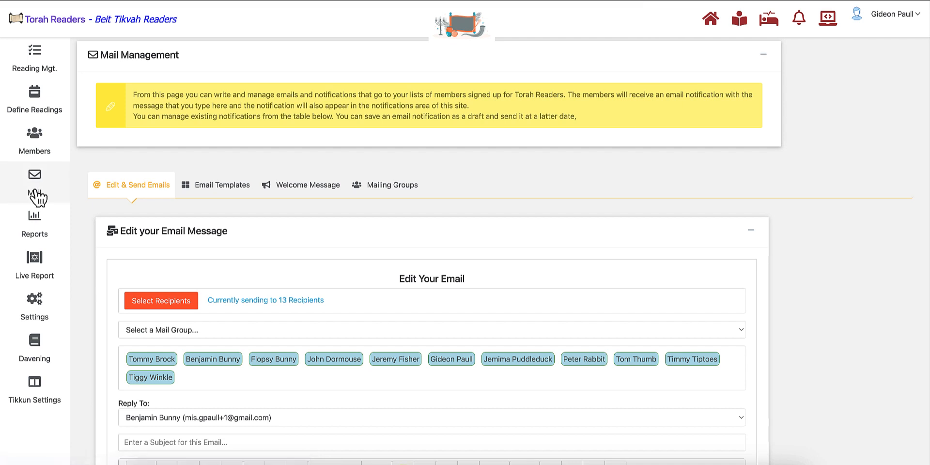
Review the new email form and set its mail group to Daven Mavens
{"action": "scroll", "coordinate": [161, 223], "scroll_direction": "down", "scroll_amount": 2}
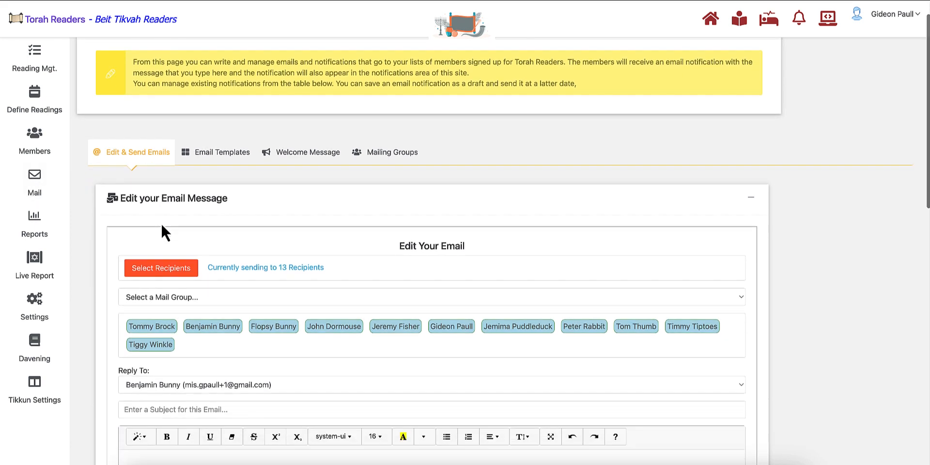
{"action": "scroll", "coordinate": [163, 225], "scroll_direction": "down", "scroll_amount": 4}
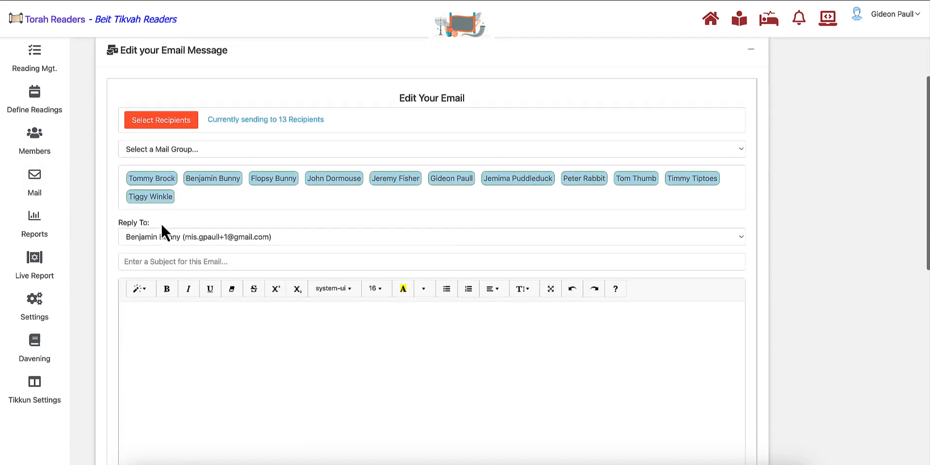
{"action": "scroll", "coordinate": [161, 221], "scroll_direction": "down", "scroll_amount": 1}
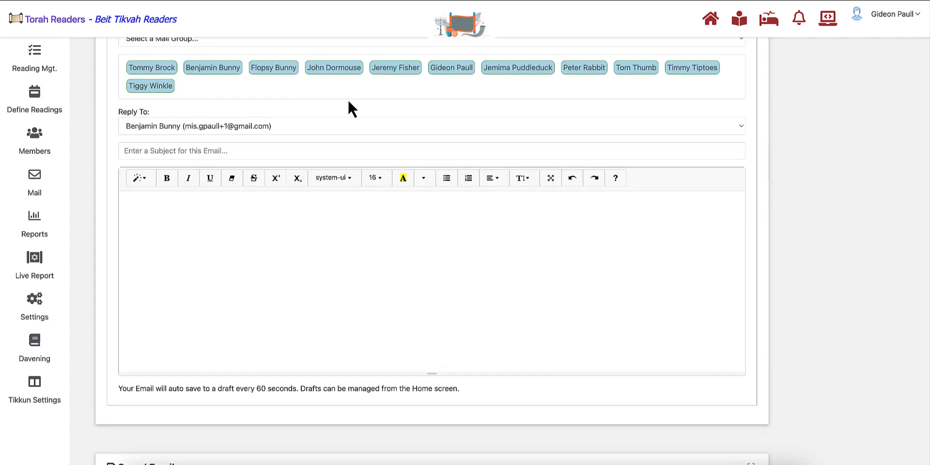
{"action": "scroll", "coordinate": [264, 115], "scroll_direction": "up", "scroll_amount": 1}
{"action": "scroll", "coordinate": [237, 146], "scroll_direction": "up", "scroll_amount": 2}
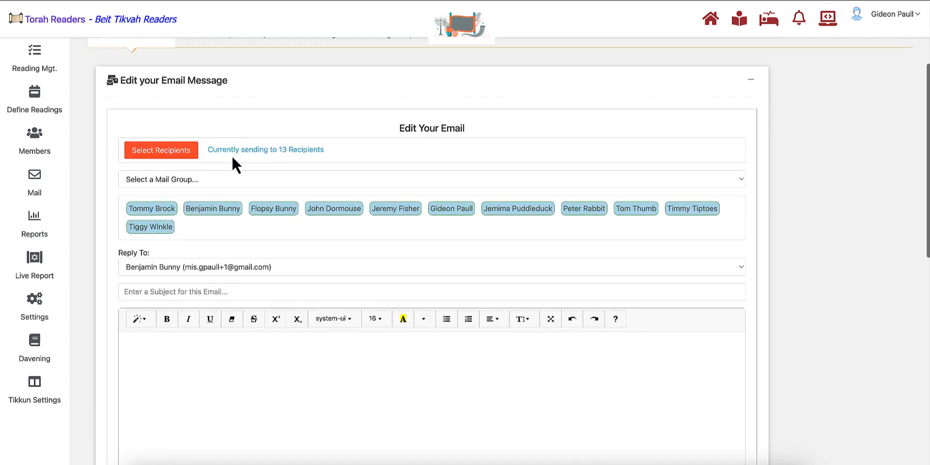
{"action": "left_click", "coordinate": [198, 180]}
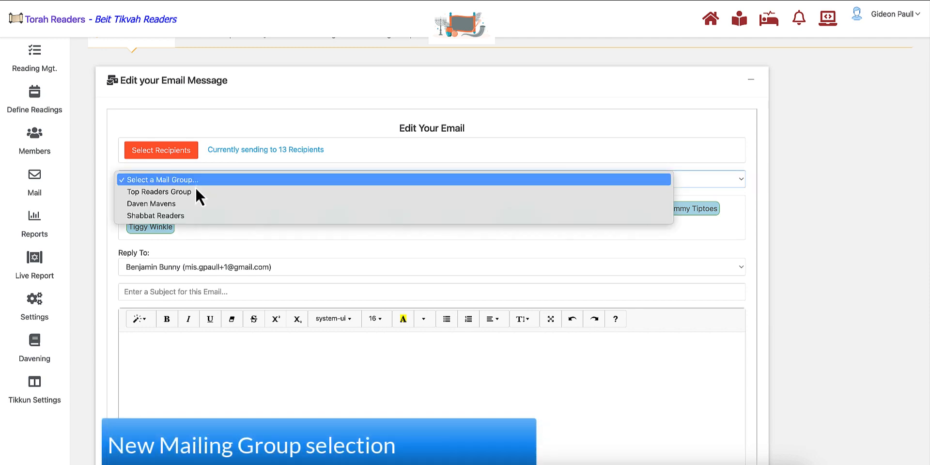
{"action": "left_click", "coordinate": [181, 206]}
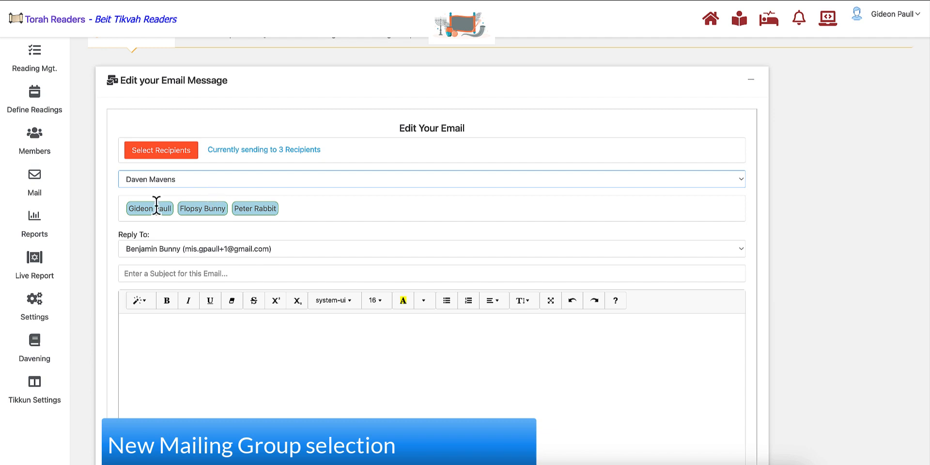
Switch the email's mail group to Shabbat Readers and then to Top Readers Group
{"action": "left_click", "coordinate": [237, 179]}
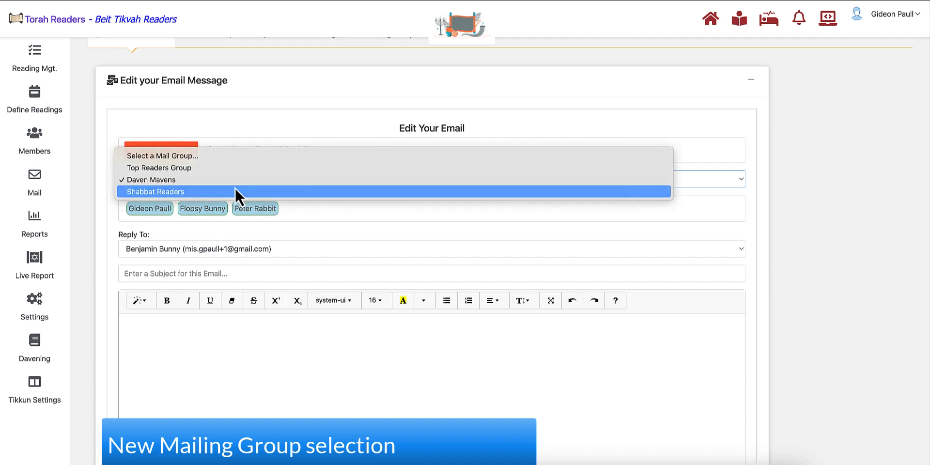
{"action": "left_click", "coordinate": [236, 190]}
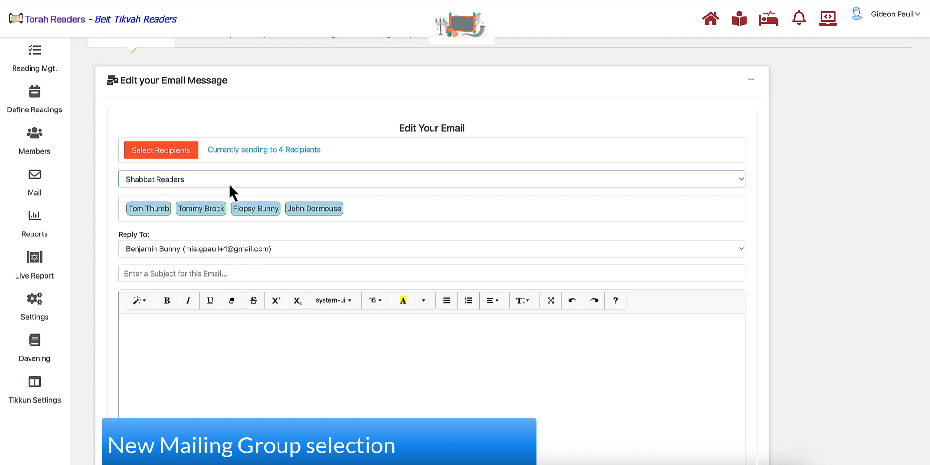
{"action": "left_click", "coordinate": [228, 181]}
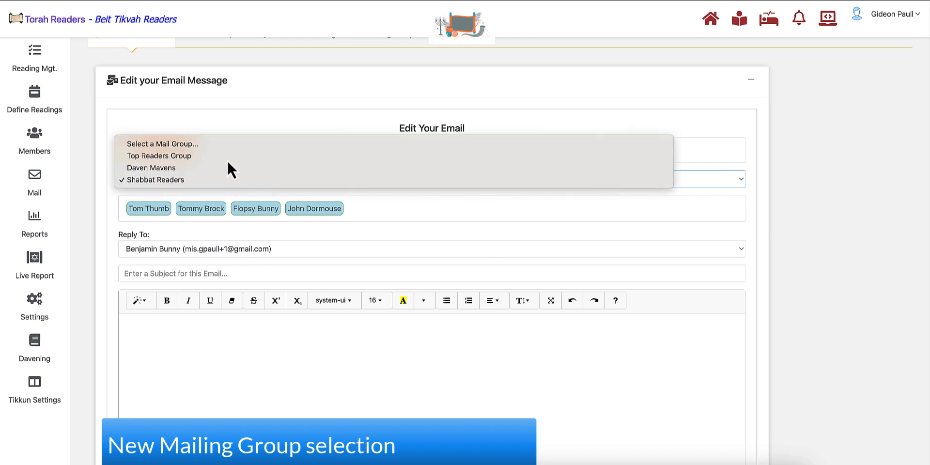
{"action": "left_click", "coordinate": [227, 159]}
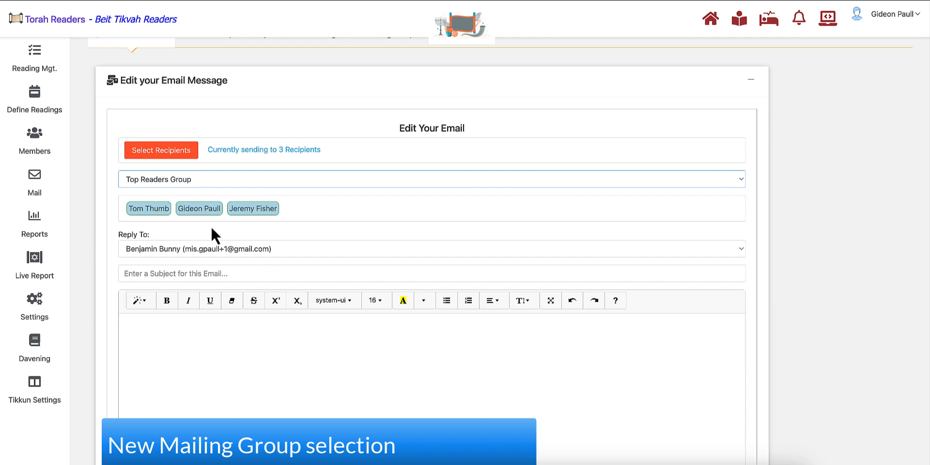
Open the mailing groups management section, review the existing groups and go to the Create New Group form
{"action": "scroll", "coordinate": [212, 235], "scroll_direction": "down", "scroll_amount": 3}
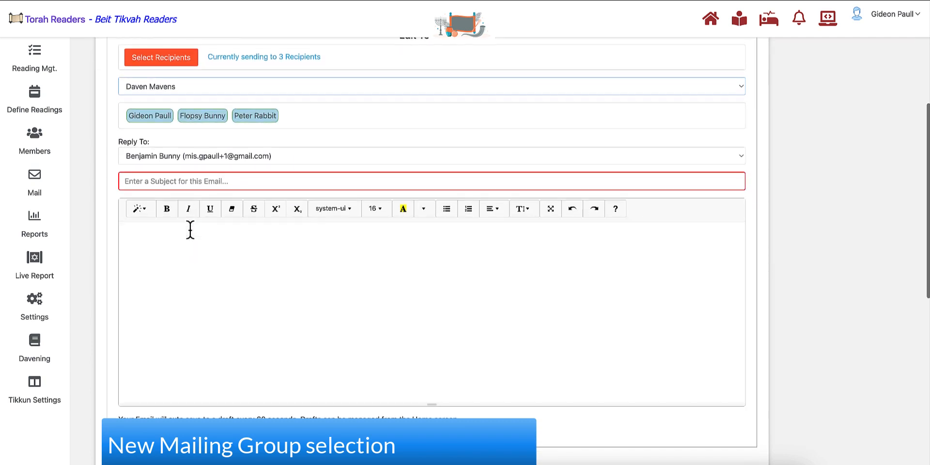
{"action": "scroll", "coordinate": [190, 230], "scroll_direction": "up", "scroll_amount": 5}
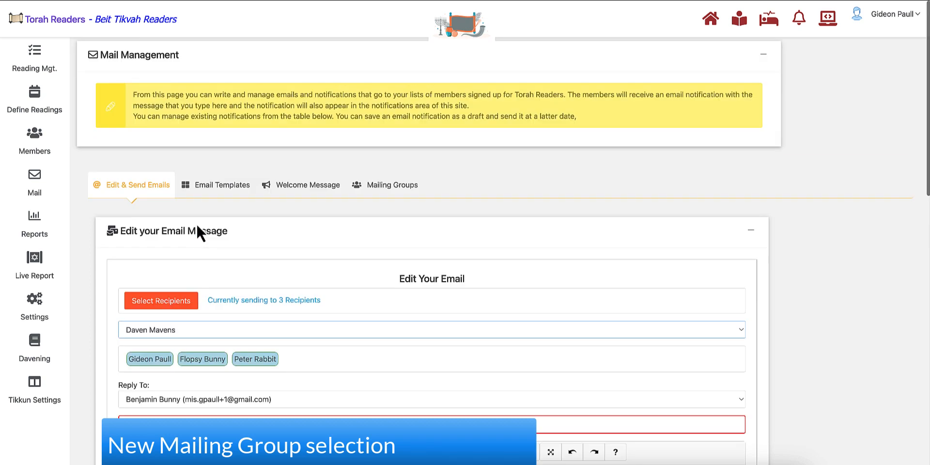
{"action": "left_click", "coordinate": [398, 189]}
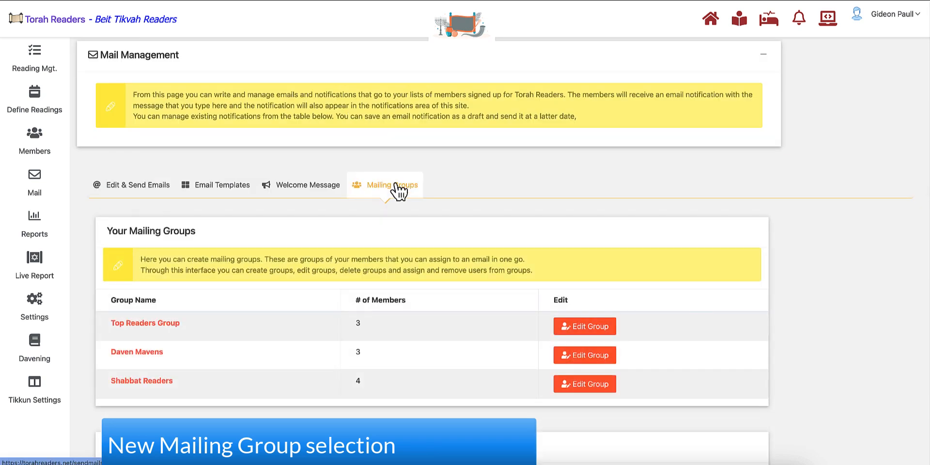
{"action": "scroll", "coordinate": [144, 331], "scroll_direction": "down", "scroll_amount": 1}
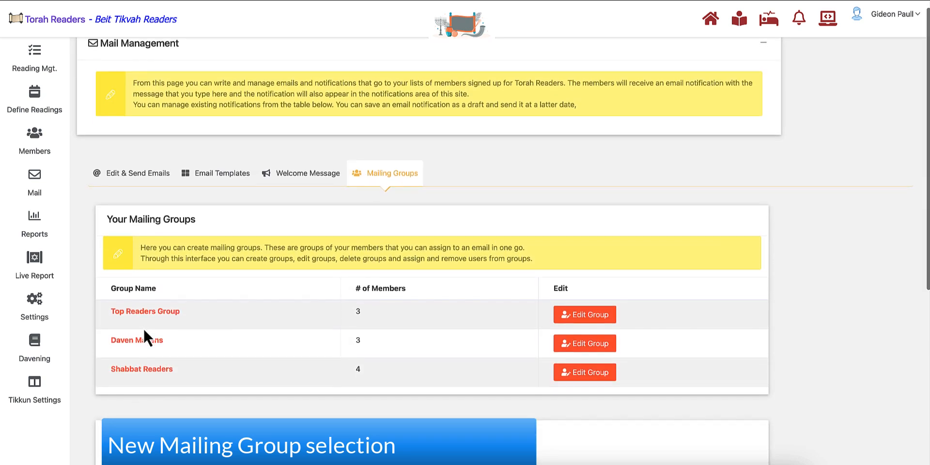
{"action": "scroll", "coordinate": [143, 327], "scroll_direction": "down", "scroll_amount": 1}
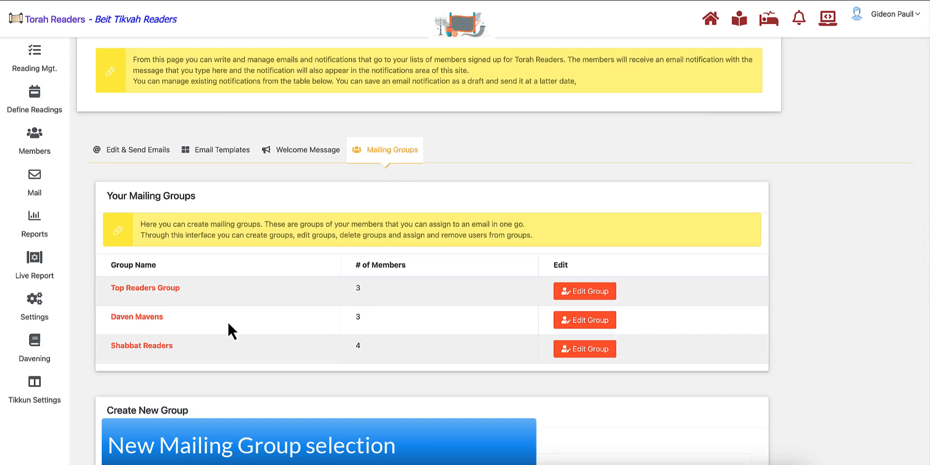
{"action": "scroll", "coordinate": [226, 322], "scroll_direction": "down", "scroll_amount": 3}
{"action": "scroll", "coordinate": [211, 291], "scroll_direction": "down", "scroll_amount": 3}
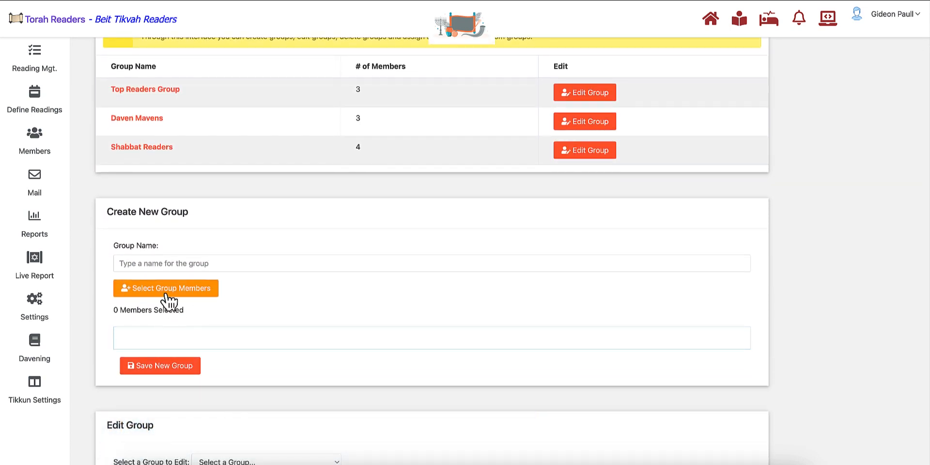
Name the new mailing group "Weekday Readers"
{"action": "left_click", "coordinate": [172, 264]}
{"action": "type", "text": "W"}
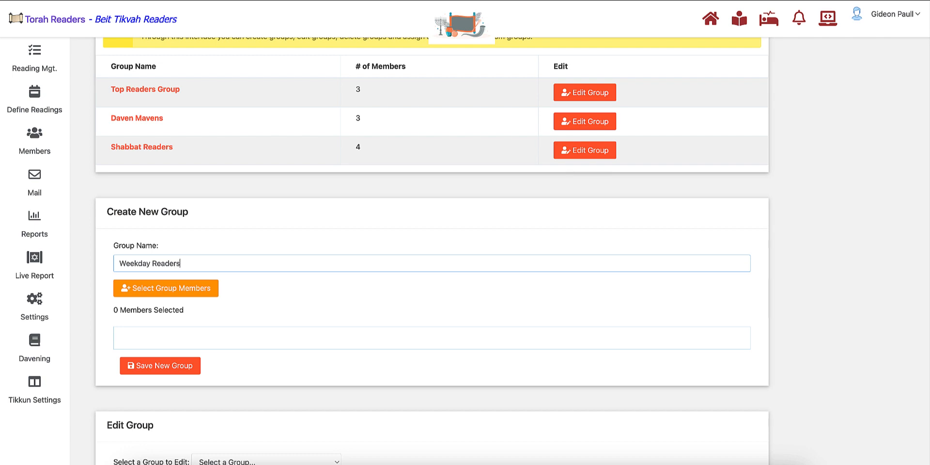
{"action": "type", "text": "eekday Readers"}
Add the first, second, sixth, seventh and ninth listed members to the new Weekday Readers group
{"action": "left_click", "coordinate": [153, 288]}
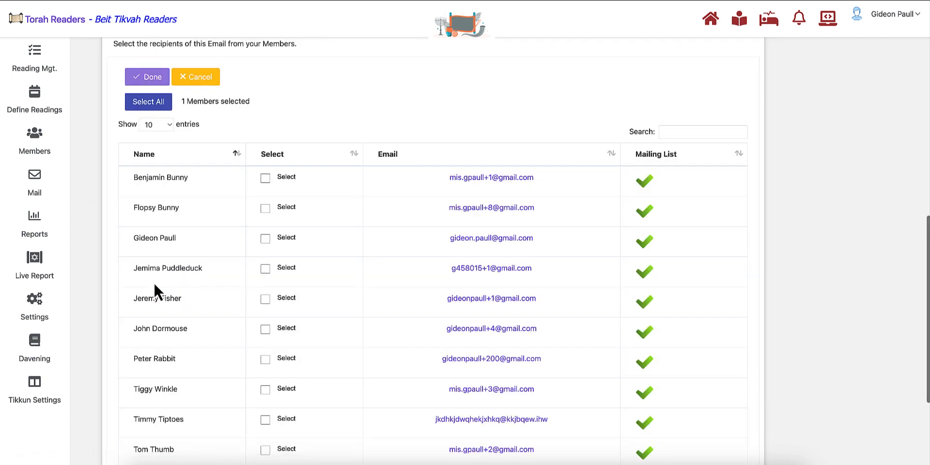
{"action": "left_click", "coordinate": [265, 178]}
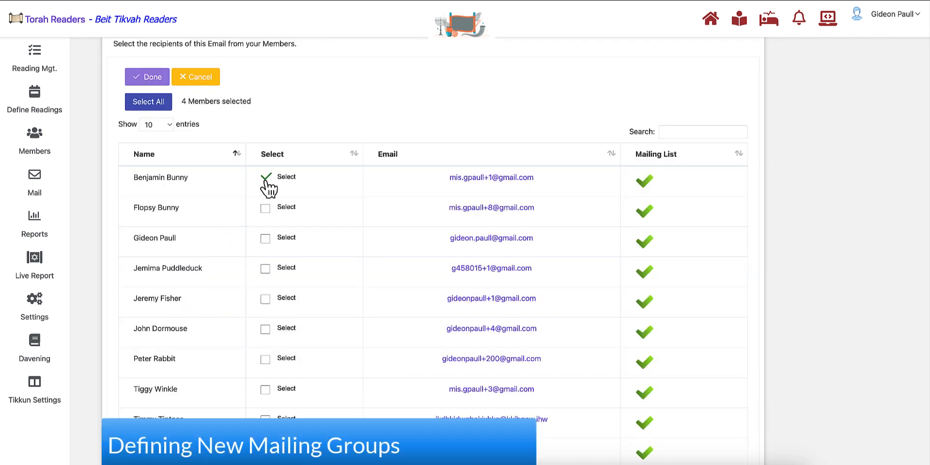
{"action": "left_click", "coordinate": [266, 209]}
{"action": "left_click", "coordinate": [266, 330]}
{"action": "left_click", "coordinate": [265, 360]}
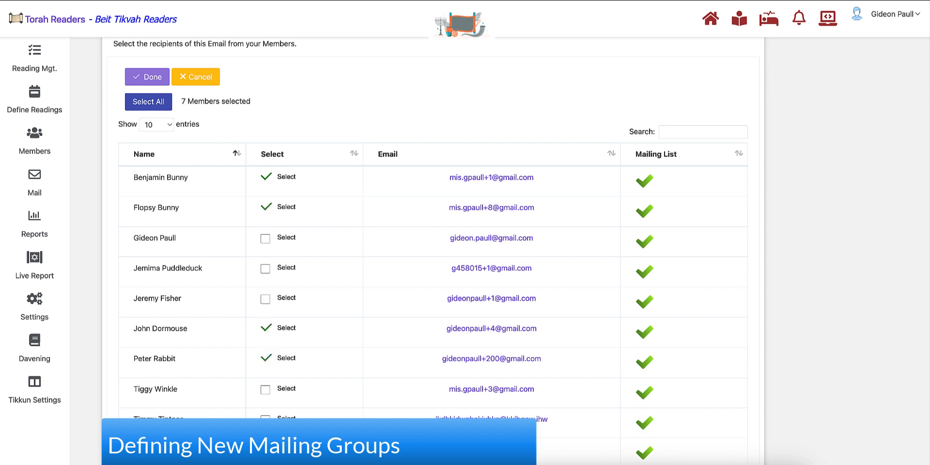
{"action": "left_click", "coordinate": [266, 420]}
{"action": "left_click", "coordinate": [147, 79]}
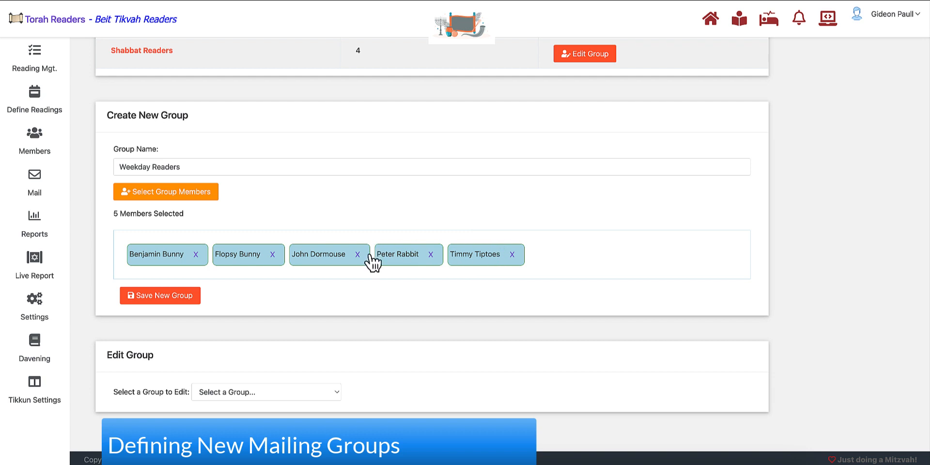
Remove the second selected member from the Weekday Readers group and save the new group
{"action": "left_click", "coordinate": [273, 254]}
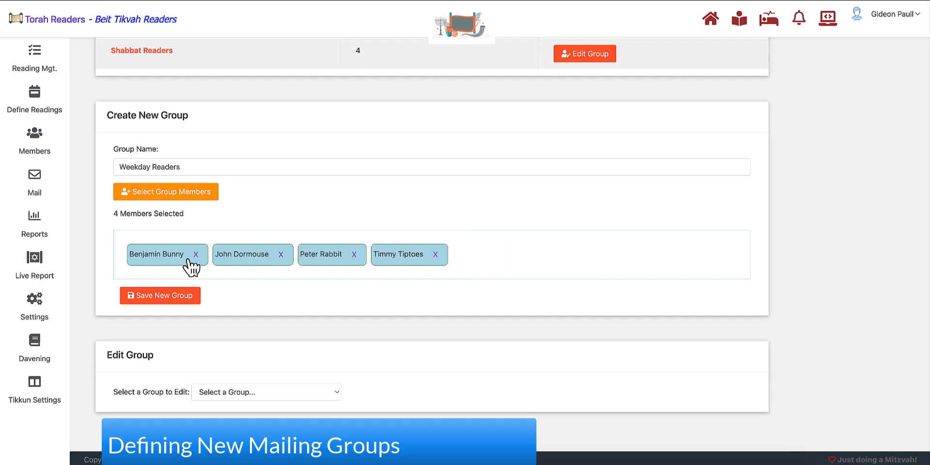
{"action": "left_click", "coordinate": [165, 300]}
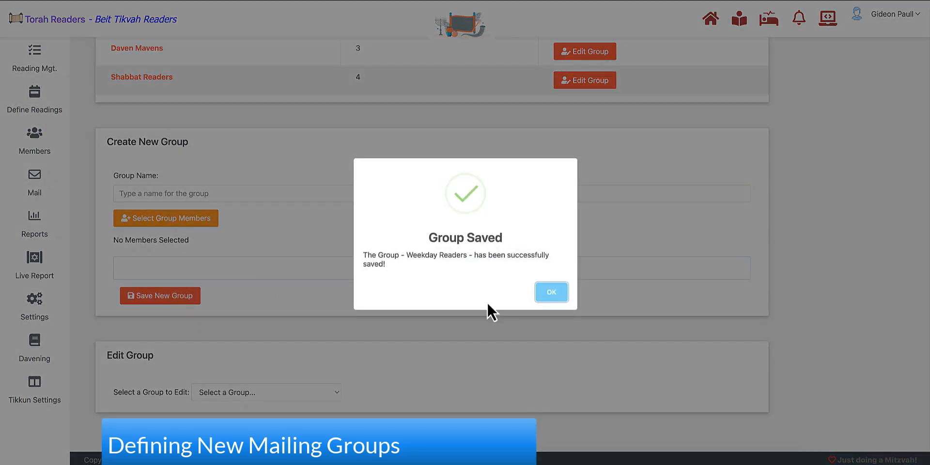
{"action": "left_click", "coordinate": [553, 292]}
Return to the email editing form and set its mail group to Weekday Readers
{"action": "scroll", "coordinate": [427, 272], "scroll_direction": "up", "scroll_amount": 3}
{"action": "scroll", "coordinate": [426, 269], "scroll_direction": "up", "scroll_amount": 1}
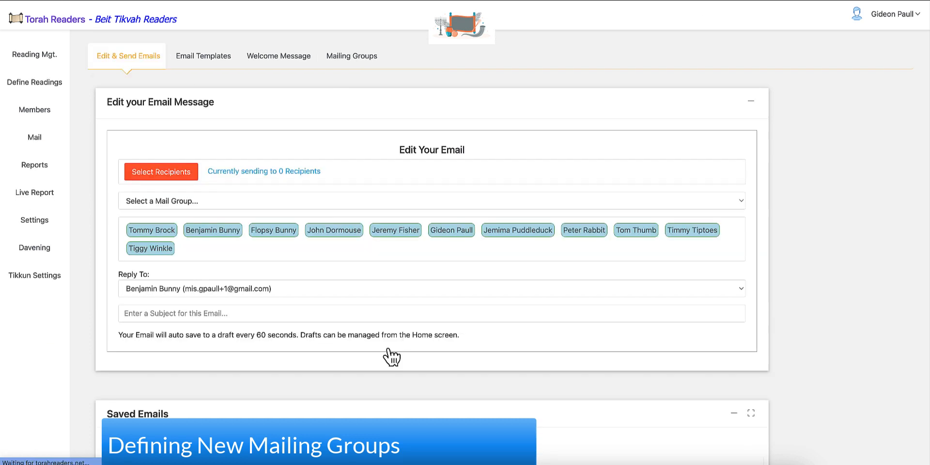
{"action": "left_click", "coordinate": [188, 202]}
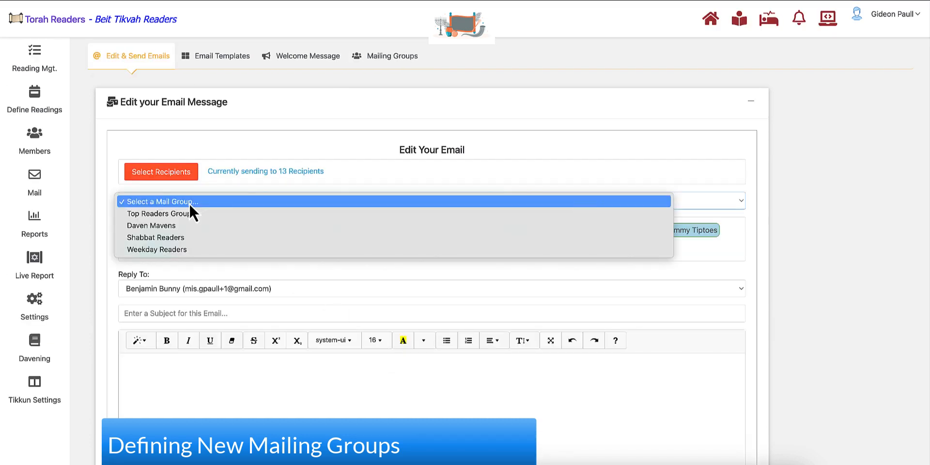
{"action": "left_click", "coordinate": [177, 249]}
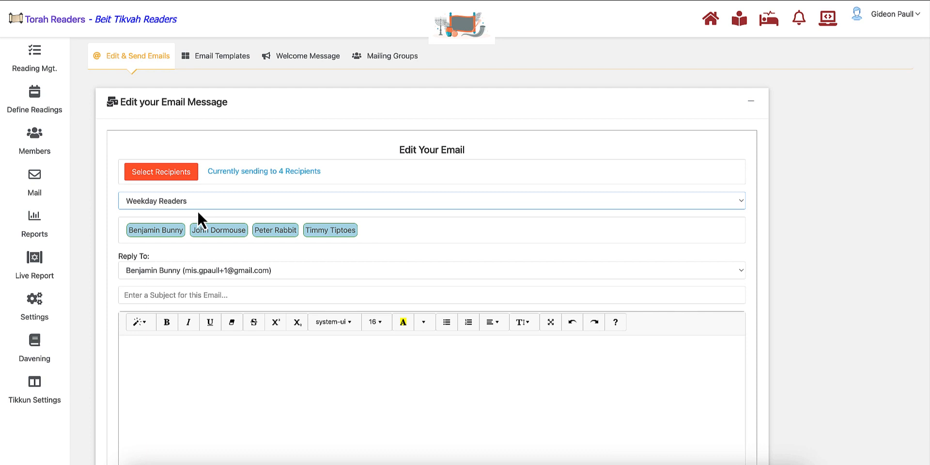
Set the email's subject to "Week day reminder" and begin its body with the greeting "Hello Readers,"
{"action": "scroll", "coordinate": [196, 211], "scroll_direction": "down", "scroll_amount": 1}
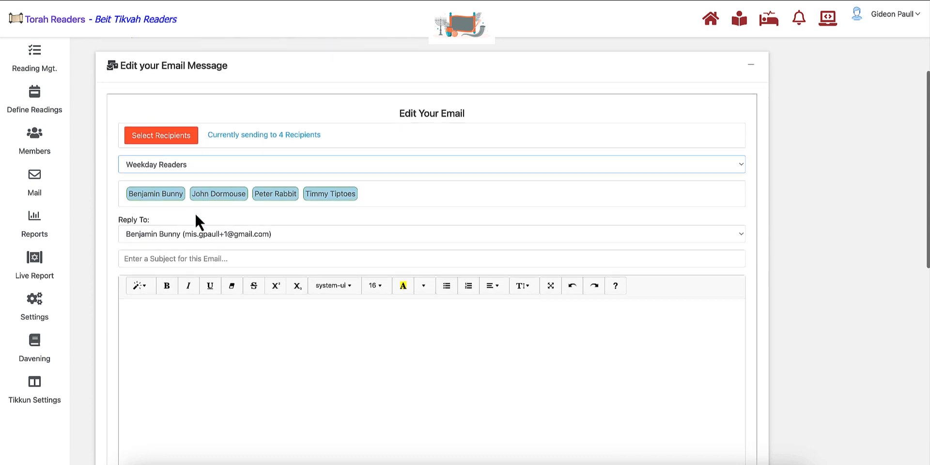
{"action": "left_click", "coordinate": [155, 259]}
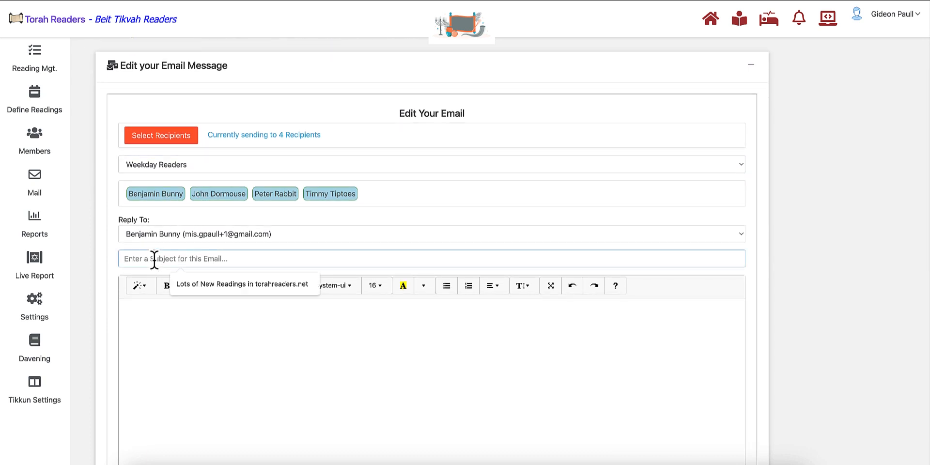
{"action": "type", "text": "Week day reminder"}
{"action": "left_click", "coordinate": [179, 326]}
{"action": "type", "text": "Hello Readers,"}
{"action": "key", "text": "Return"}
Add the body paragraph "Please check Torah Readers regularly to claim any free reading slots."
{"action": "type", "text": "Please ch"}
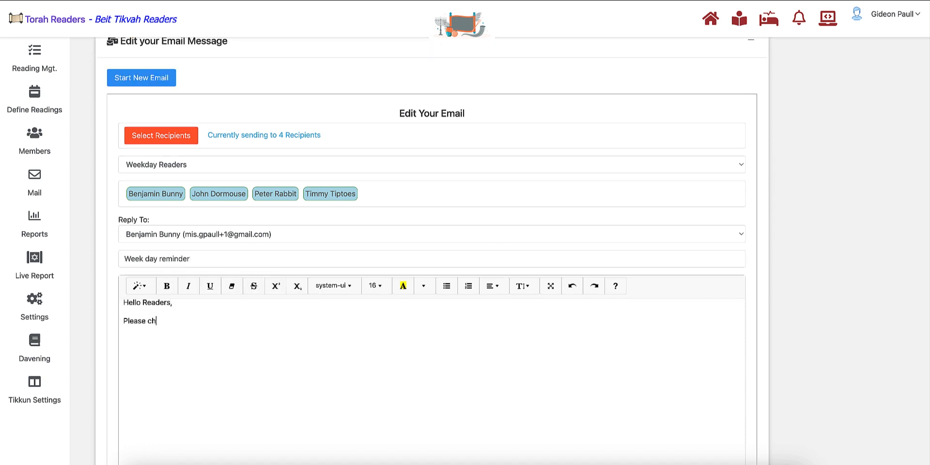
{"action": "type", "text": "eck Torah Readers regularly to claim any free"}
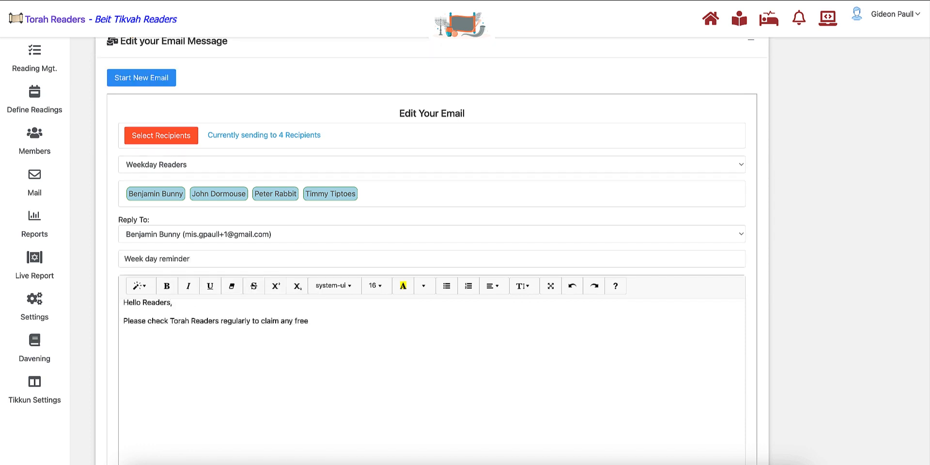
{"action": "type", "text": " reading slots."}
Add "We always need weekday readers - so be sure to claim any open spots." and the closing lines "Thanks" and "Admin"
{"action": "key", "text": "Return"}
{"action": "type", "text": "We always need weekday readers - so be s"}
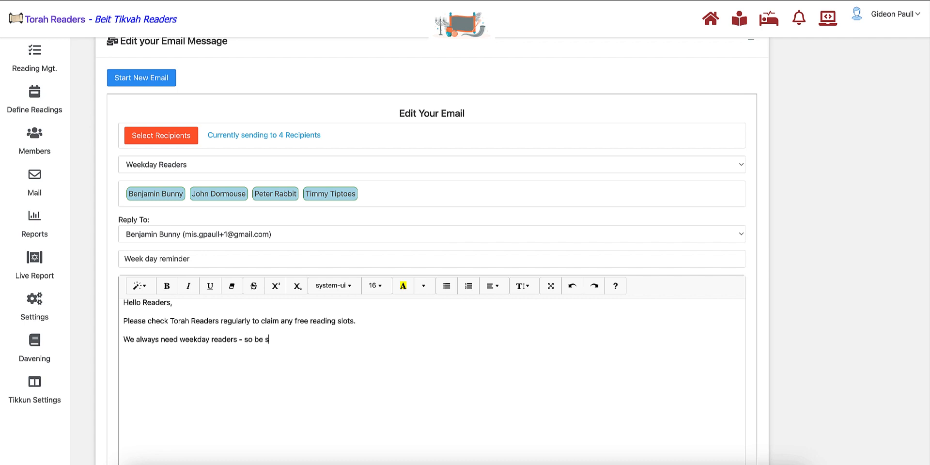
{"action": "type", "text": "ure to claim any open spots."}
Open the recurring schedule for the Week day reminder email and set its start date to 12/18/2023
{"action": "scroll", "coordinate": [133, 320], "scroll_direction": "down", "scroll_amount": 5}
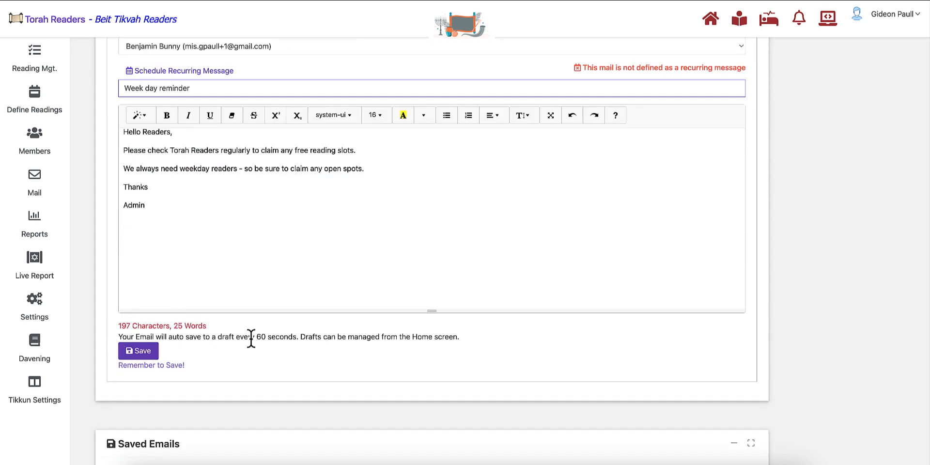
{"action": "scroll", "coordinate": [185, 339], "scroll_direction": "up", "scroll_amount": 3}
{"action": "scroll", "coordinate": [185, 339], "scroll_direction": "up", "scroll_amount": 1}
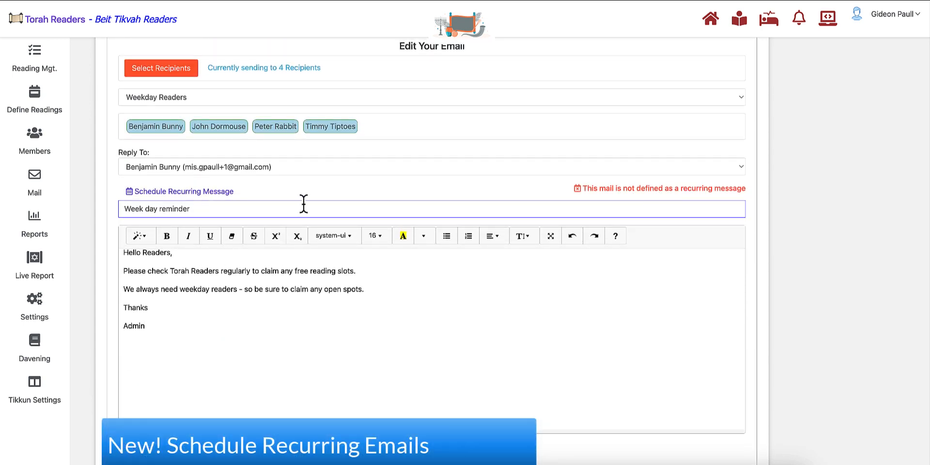
{"action": "left_click", "coordinate": [173, 192]}
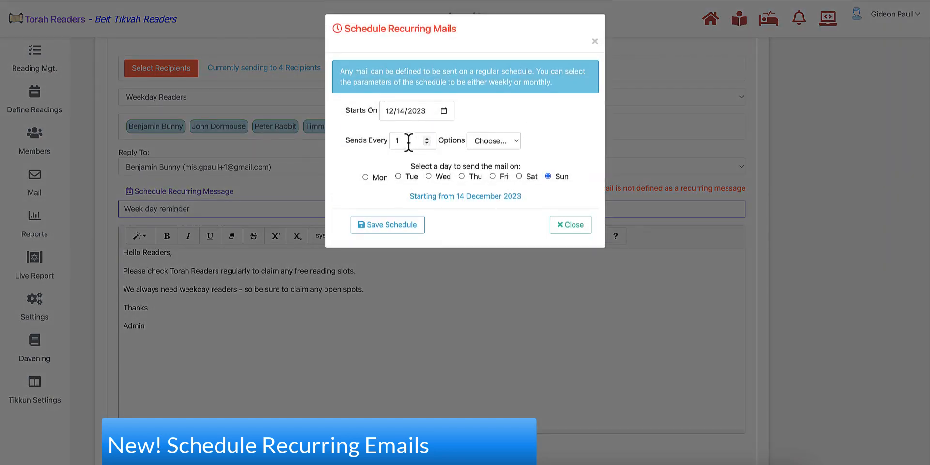
{"action": "left_click", "coordinate": [444, 112]}
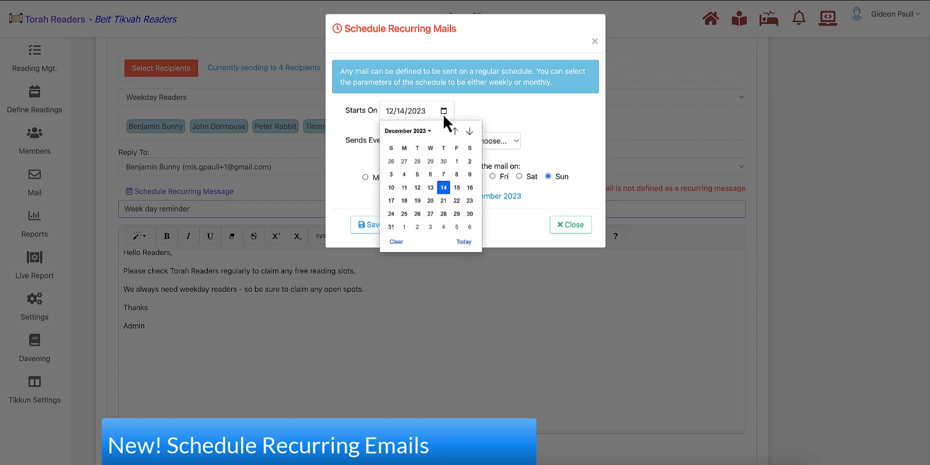
{"action": "left_click", "coordinate": [405, 201]}
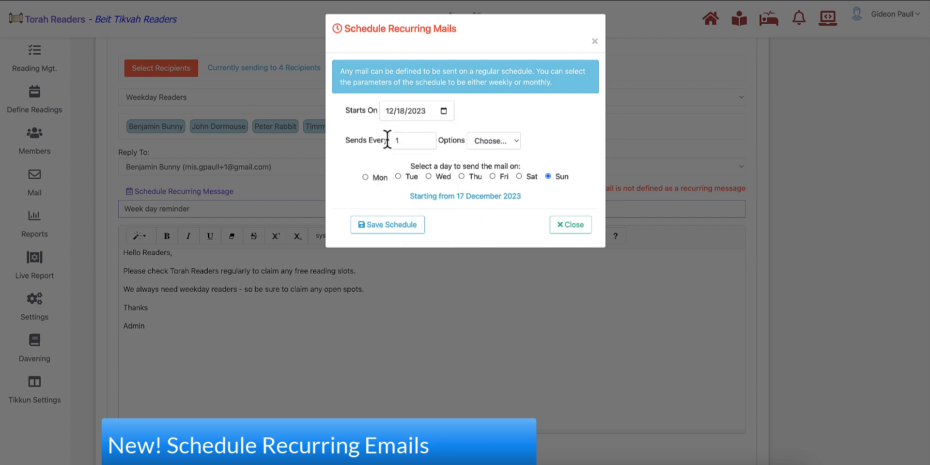
Set the recurring email to send every 1 week on Monday
{"action": "left_click", "coordinate": [504, 143]}
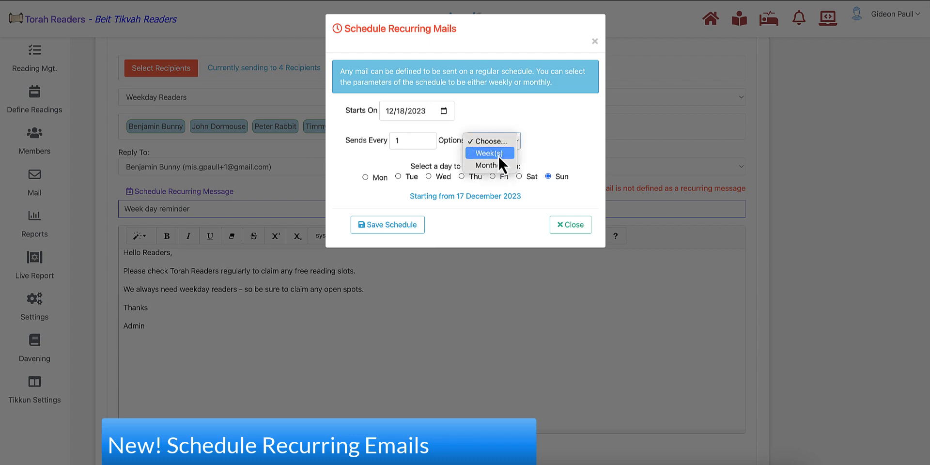
{"action": "left_click", "coordinate": [498, 153]}
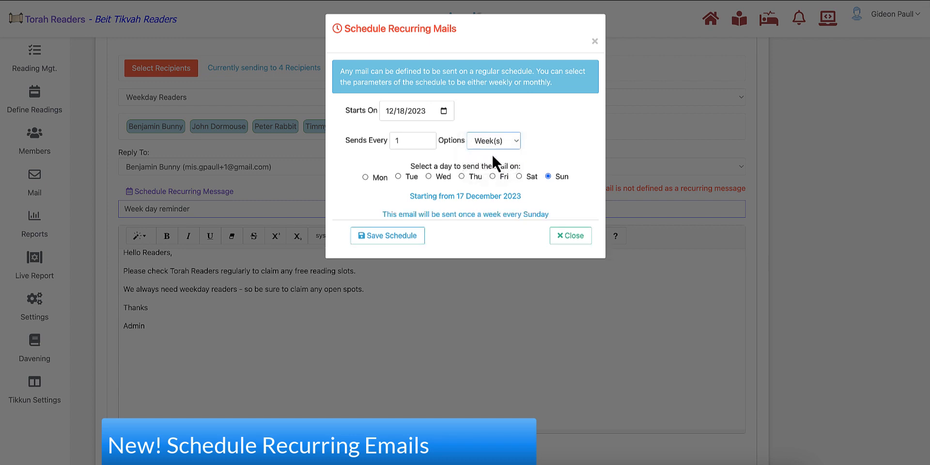
{"action": "left_click", "coordinate": [366, 179]}
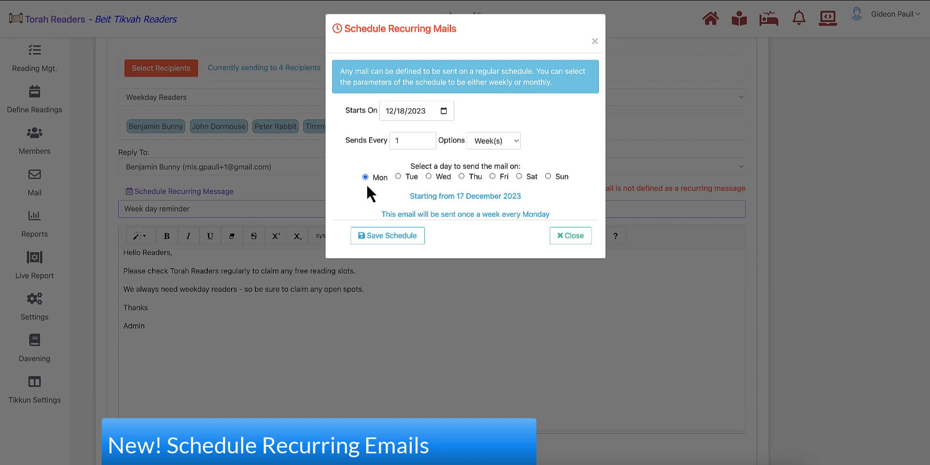
Try a monthly frequency for the recurring email and switch it back to Week(s)
{"action": "left_click", "coordinate": [501, 142]}
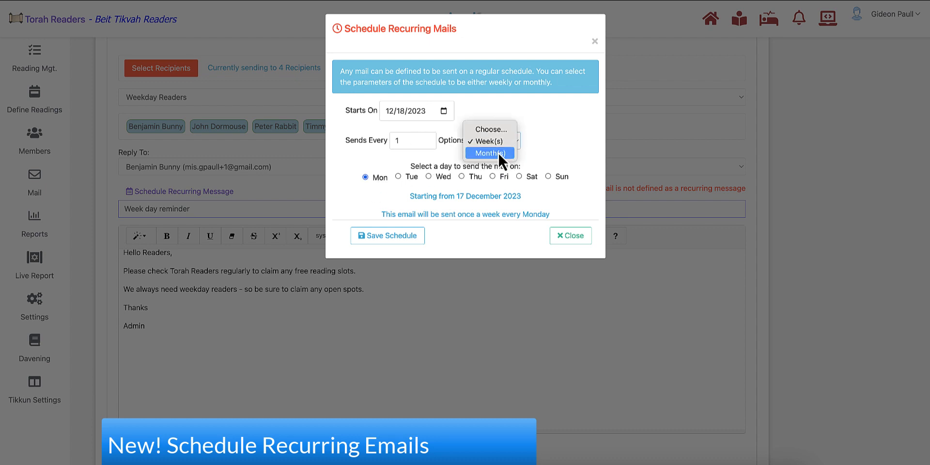
{"action": "left_click", "coordinate": [498, 152]}
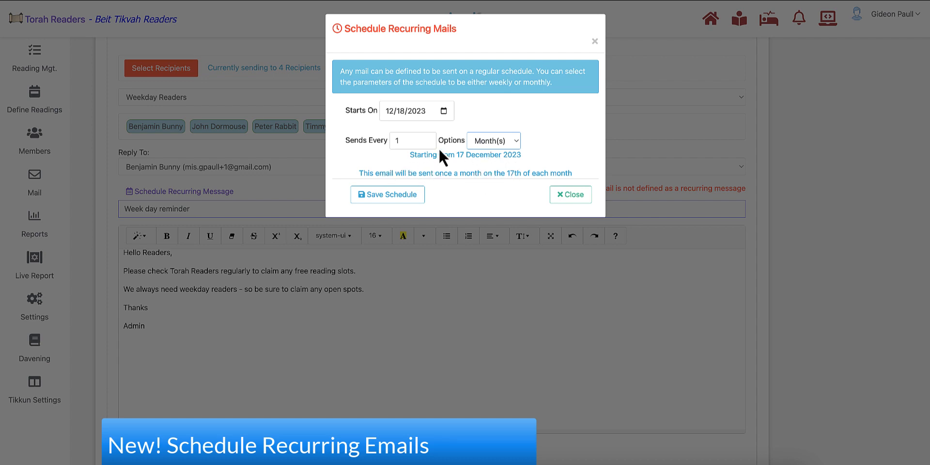
{"action": "left_click", "coordinate": [502, 140]}
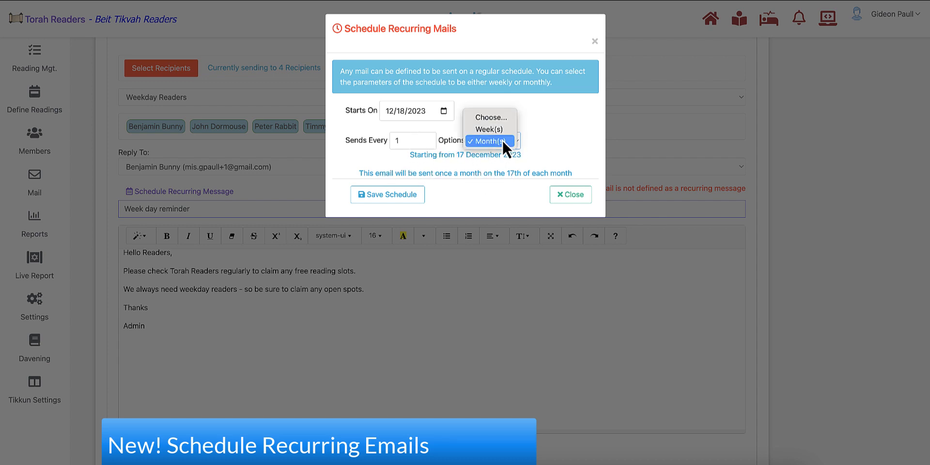
{"action": "left_click", "coordinate": [501, 131]}
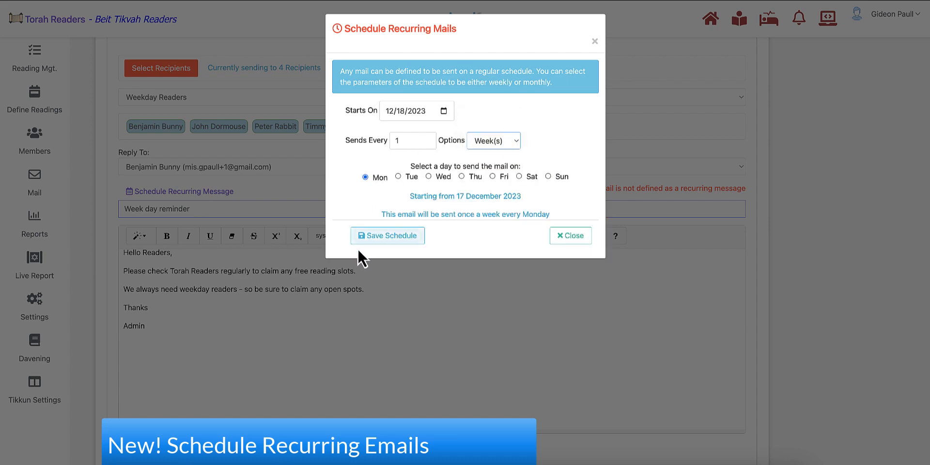
Save the weekly schedule for the email and close the recurring mail settings
{"action": "left_click", "coordinate": [382, 241]}
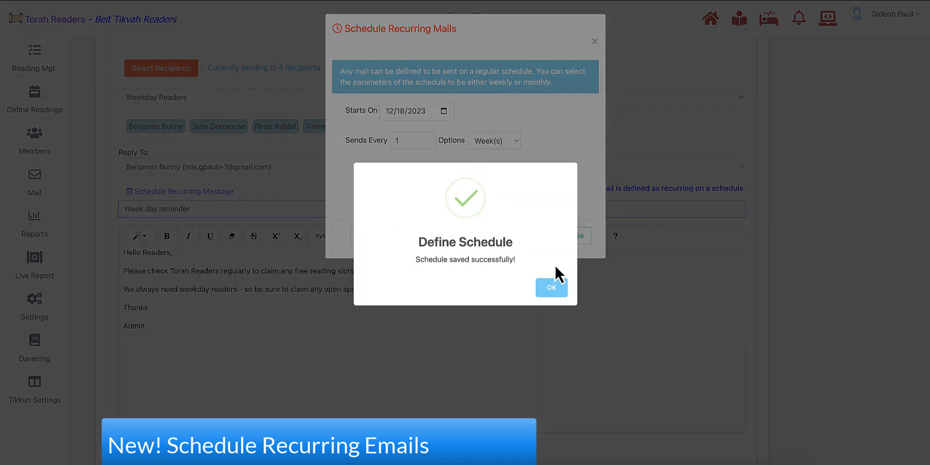
{"action": "left_click", "coordinate": [549, 287]}
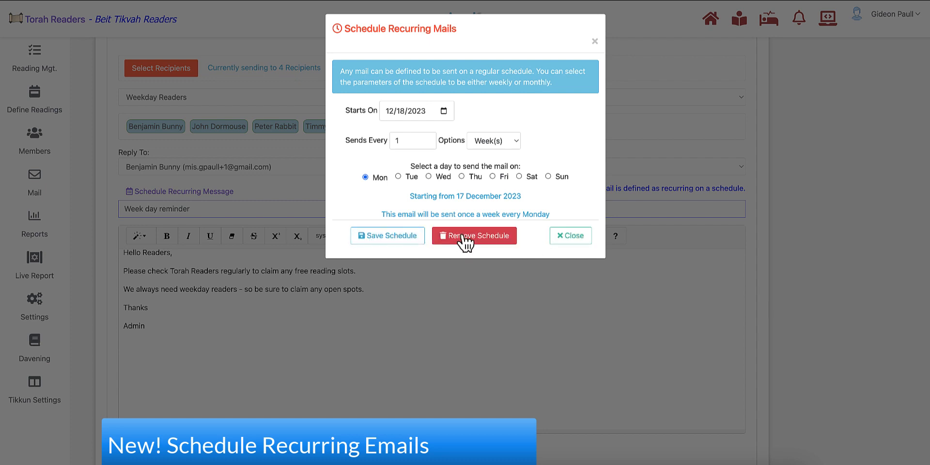
{"action": "left_click", "coordinate": [570, 237]}
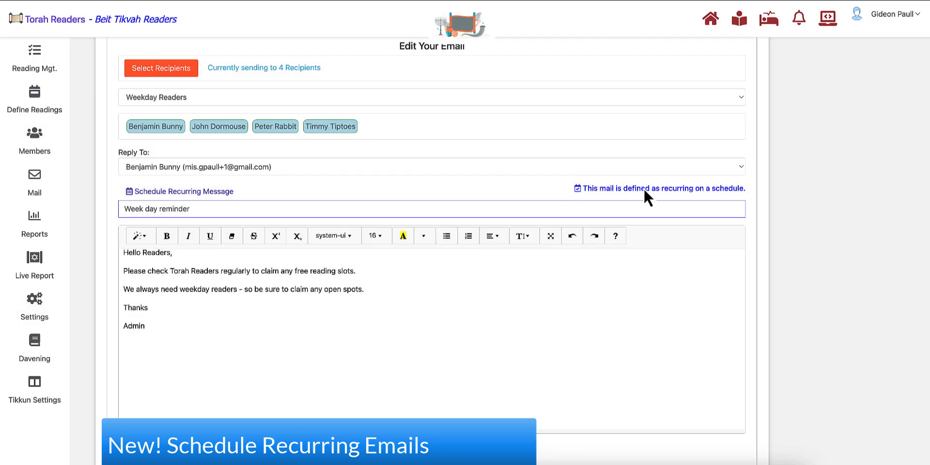
Find the Week day reminder among the saved emails and open it for editing
{"action": "scroll", "coordinate": [289, 276], "scroll_direction": "down", "scroll_amount": 3}
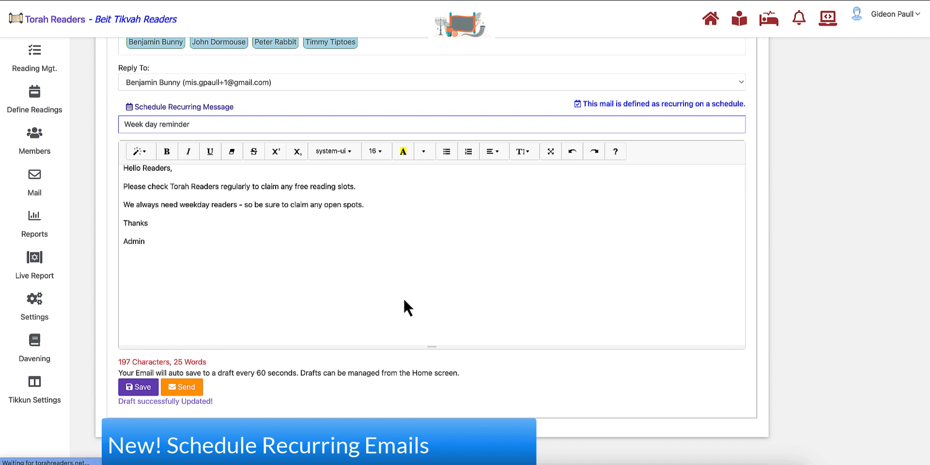
{"action": "scroll", "coordinate": [378, 247], "scroll_direction": "down", "scroll_amount": 6}
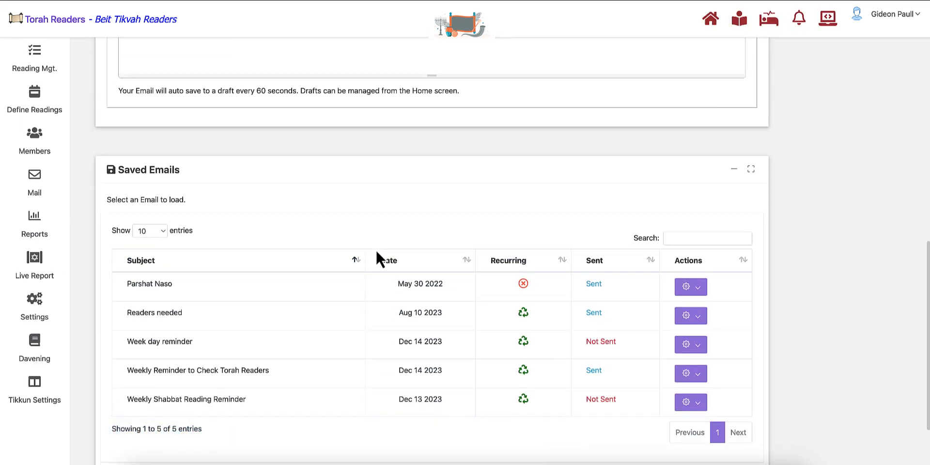
{"action": "scroll", "coordinate": [376, 249], "scroll_direction": "down", "scroll_amount": 3}
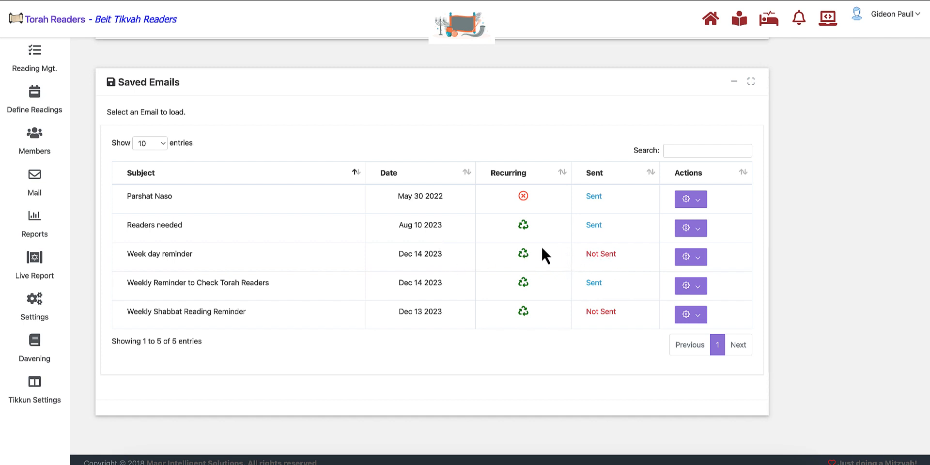
{"action": "left_click", "coordinate": [701, 260]}
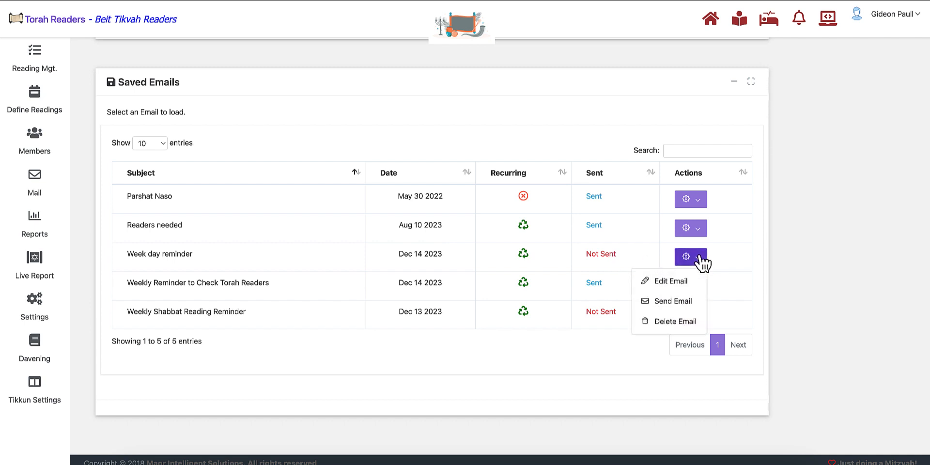
{"action": "left_click", "coordinate": [664, 282]}
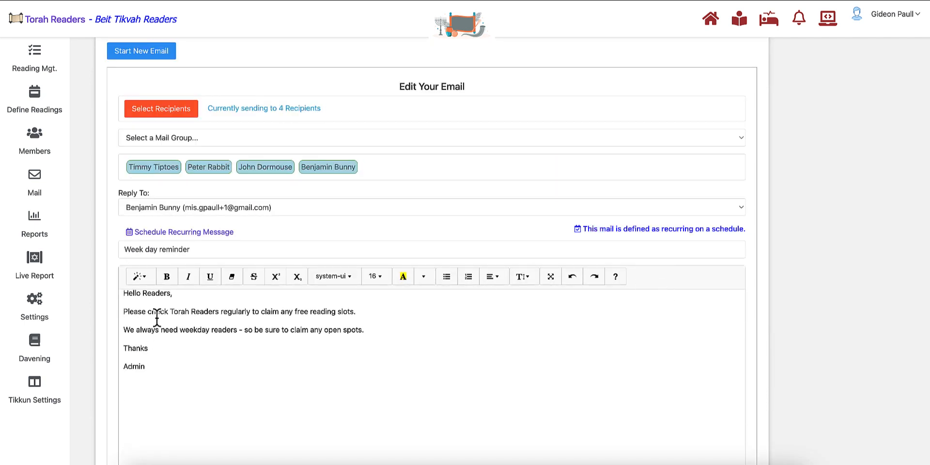
Review the Week day reminder email and save it
{"action": "scroll", "coordinate": [164, 319], "scroll_direction": "down", "scroll_amount": 1}
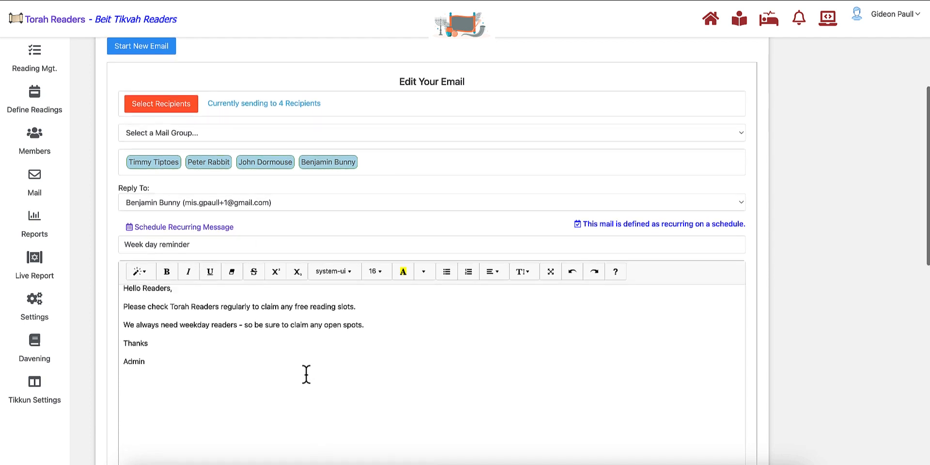
{"action": "scroll", "coordinate": [306, 374], "scroll_direction": "down", "scroll_amount": 3}
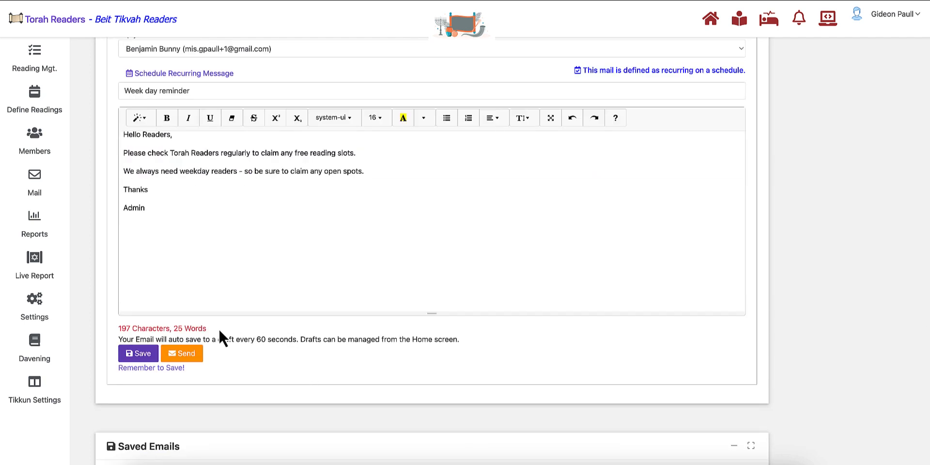
{"action": "left_click", "coordinate": [132, 357]}
Open the saved email Weekly Reminder to Check Torah Readers for editing
{"action": "scroll", "coordinate": [335, 347], "scroll_direction": "down", "scroll_amount": 5}
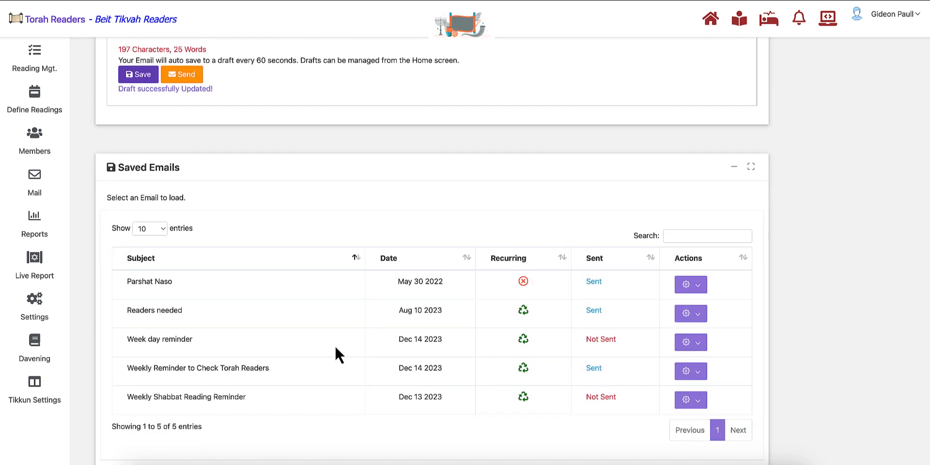
{"action": "left_click", "coordinate": [698, 373]}
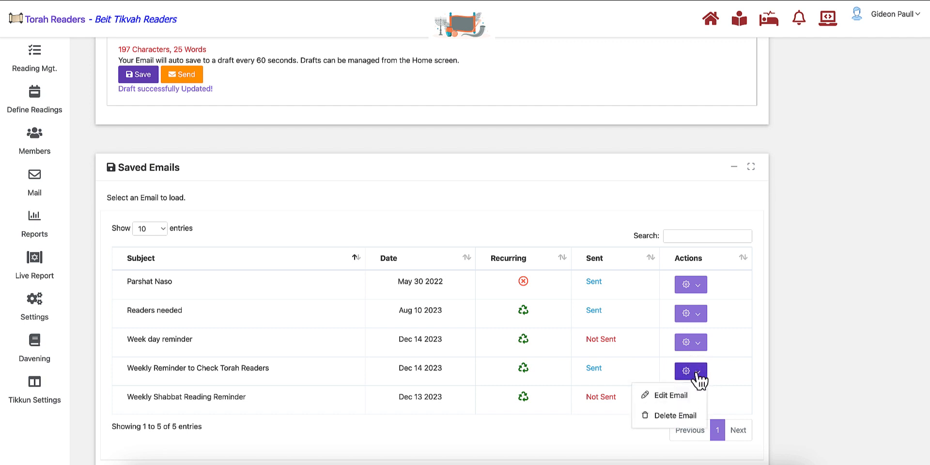
{"action": "left_click", "coordinate": [669, 396]}
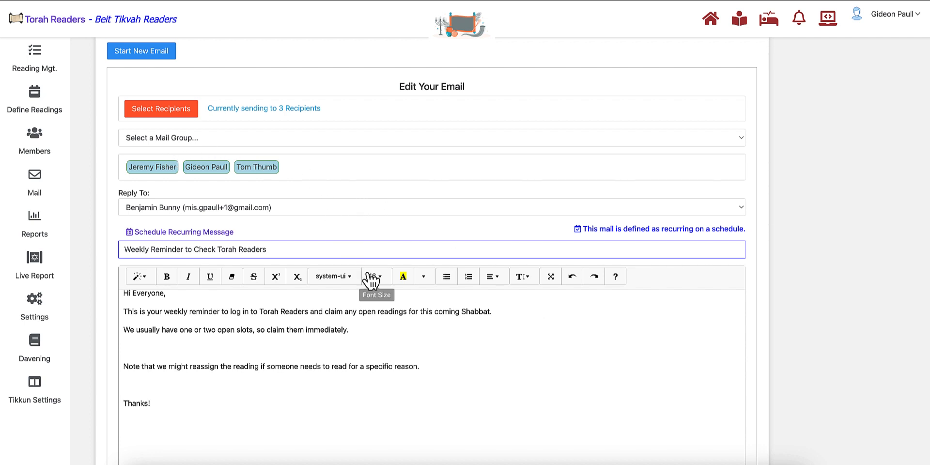
Go to the email templates and load the Torah Readers New Registration Confirmation template
{"action": "scroll", "coordinate": [370, 279], "scroll_direction": "up", "scroll_amount": 1}
{"action": "scroll", "coordinate": [369, 276], "scroll_direction": "up", "scroll_amount": 1}
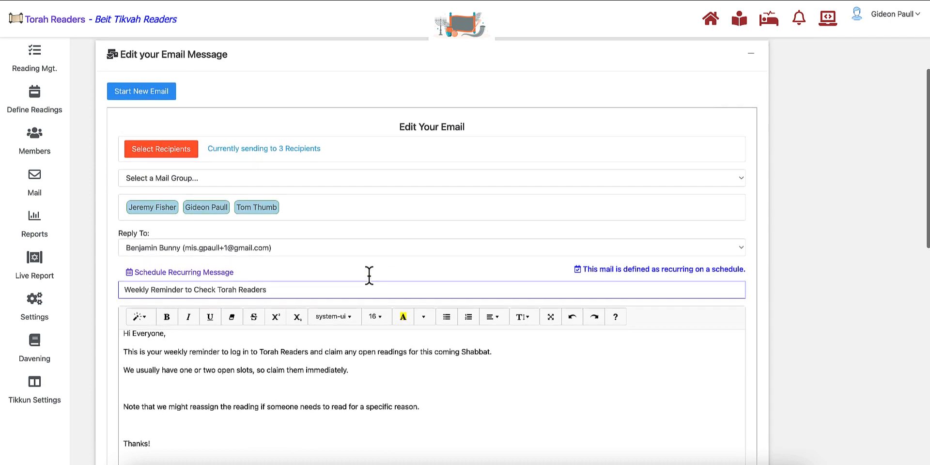
{"action": "scroll", "coordinate": [368, 280], "scroll_direction": "up", "scroll_amount": 1}
{"action": "scroll", "coordinate": [367, 278], "scroll_direction": "up", "scroll_amount": 4}
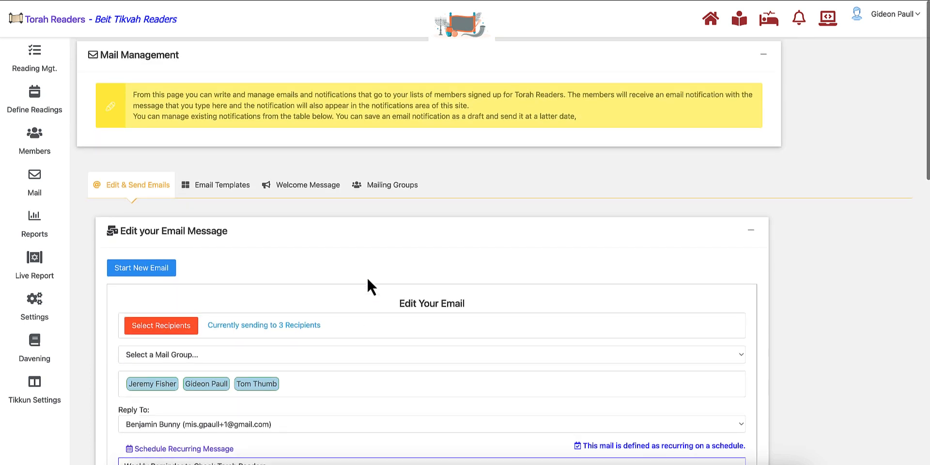
{"action": "left_click", "coordinate": [225, 192]}
{"action": "scroll", "coordinate": [225, 191], "scroll_direction": "down", "scroll_amount": 3}
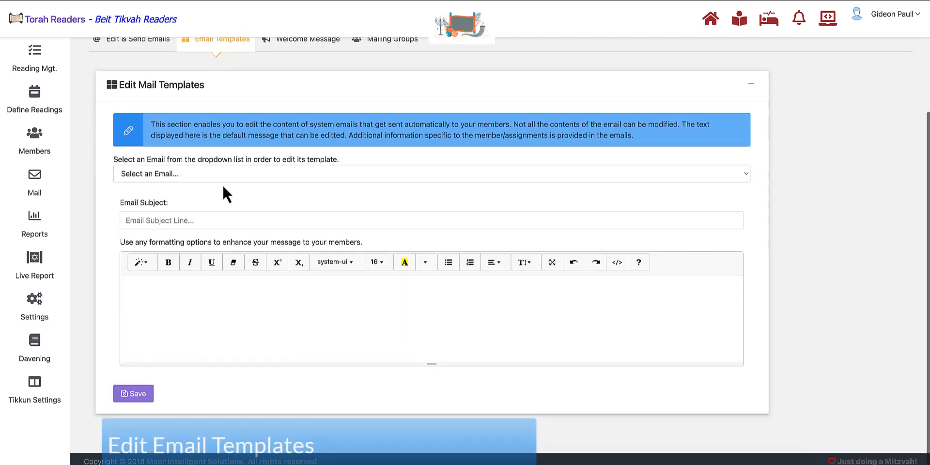
{"action": "left_click", "coordinate": [225, 176]}
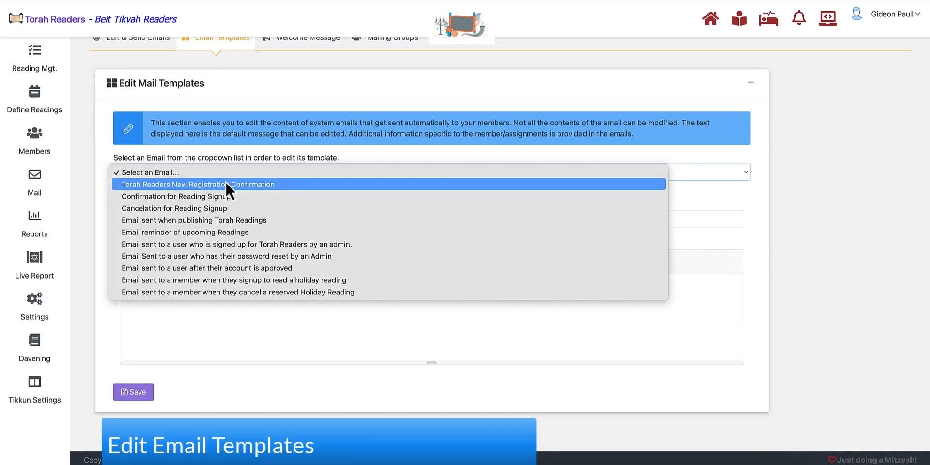
{"action": "left_click", "coordinate": [225, 181]}
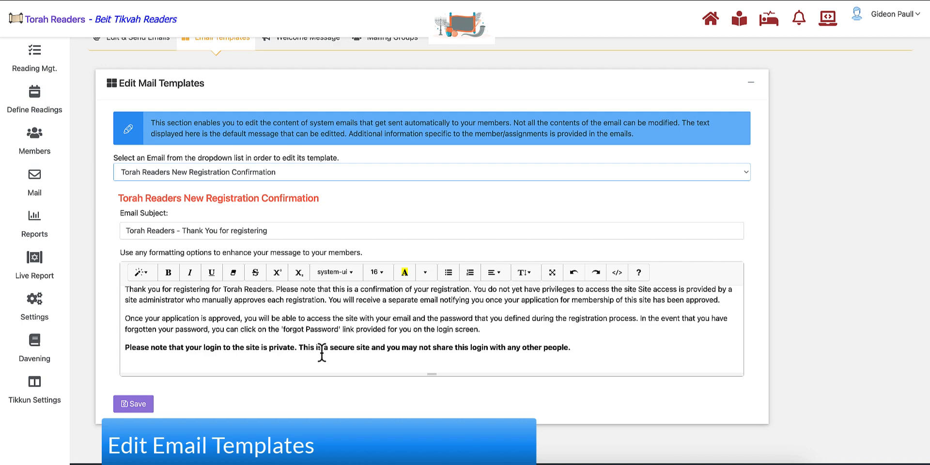
Load the Confirmation for Reading Signup template to view its subject and message
{"action": "scroll", "coordinate": [324, 344], "scroll_direction": "down", "scroll_amount": 1}
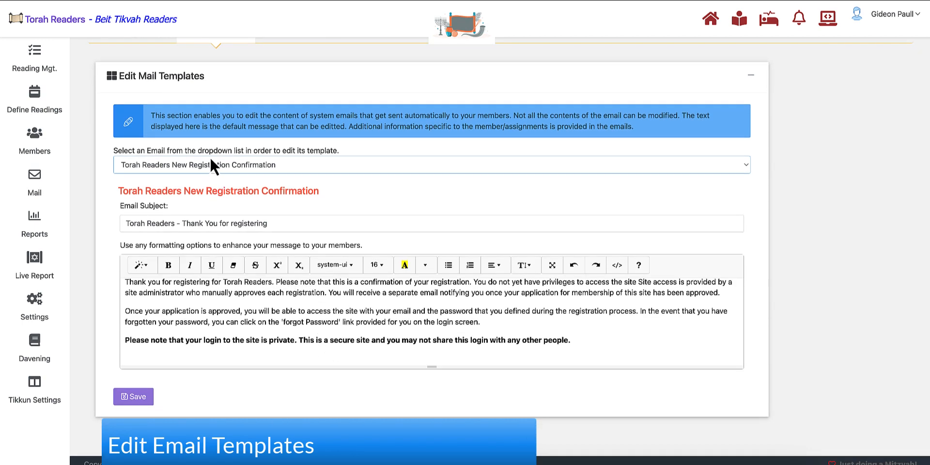
{"action": "left_click", "coordinate": [207, 169]}
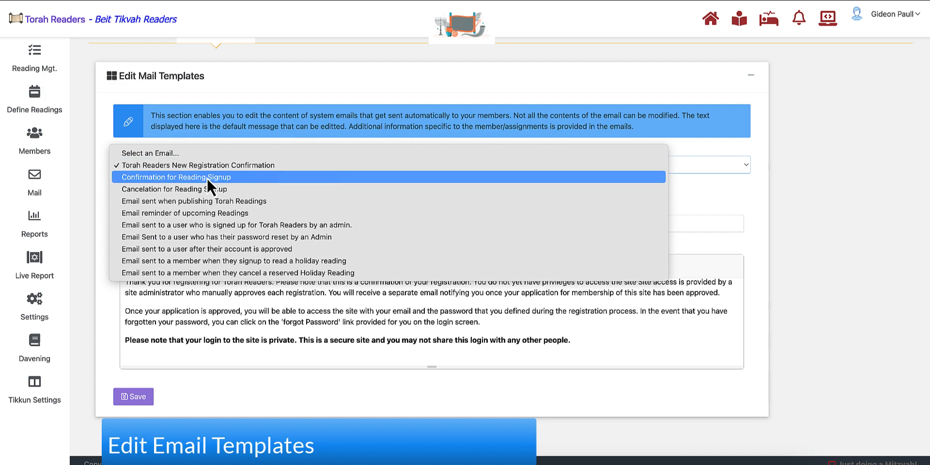
{"action": "left_click", "coordinate": [207, 177]}
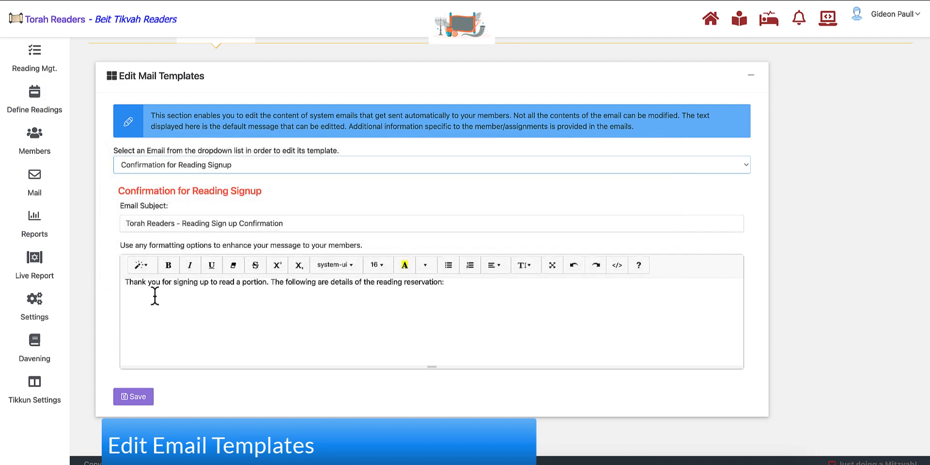
Load the template Email sent when publishing Torah Readings and save it, accepting the confirmation
{"action": "left_click", "coordinate": [232, 165]}
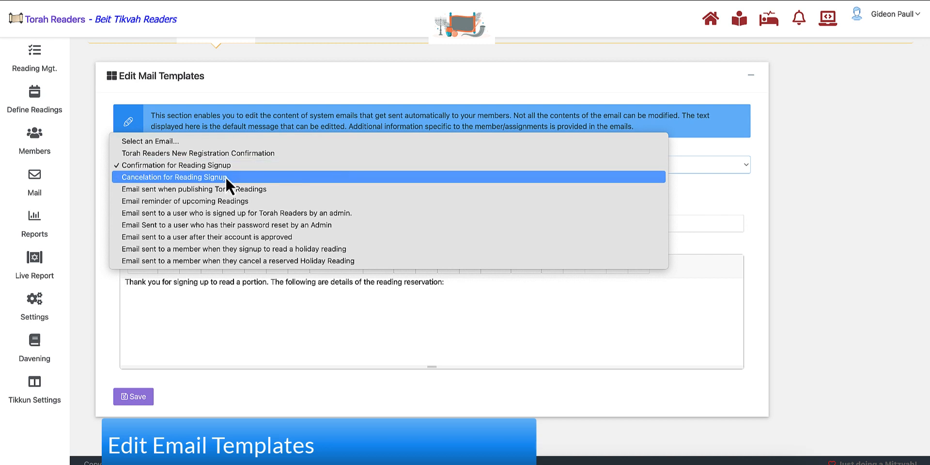
{"action": "left_click", "coordinate": [222, 190]}
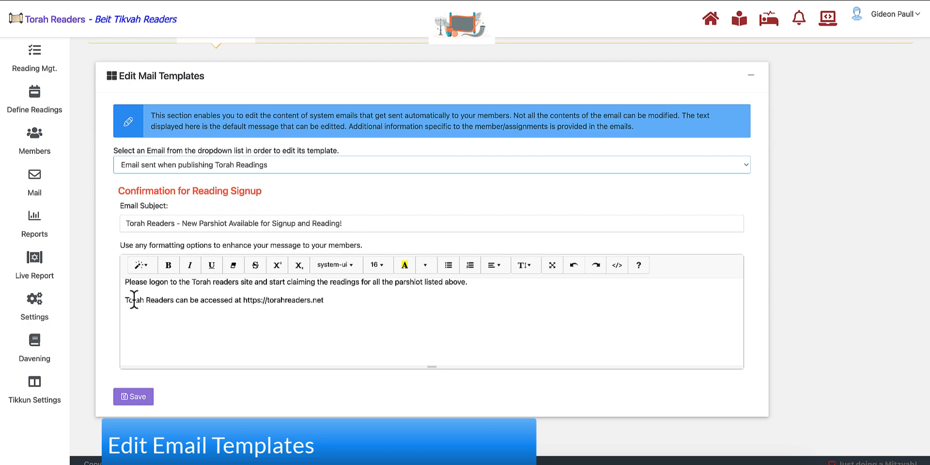
{"action": "left_click", "coordinate": [131, 399]}
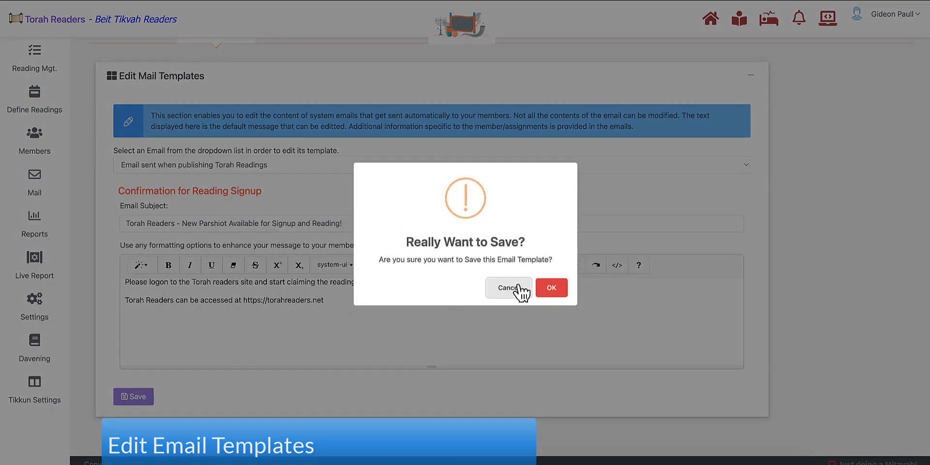
{"action": "left_click", "coordinate": [551, 291]}
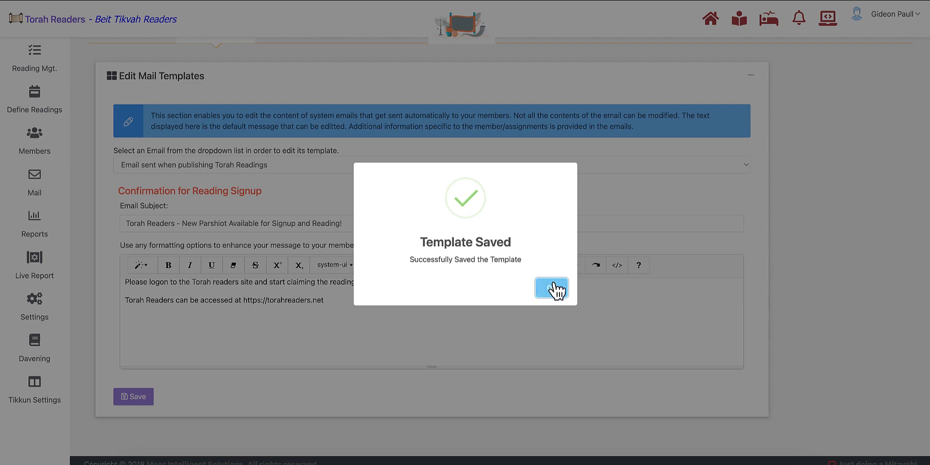
{"action": "left_click", "coordinate": [555, 290]}
{"action": "scroll", "coordinate": [251, 275], "scroll_direction": "down", "scroll_amount": 1}
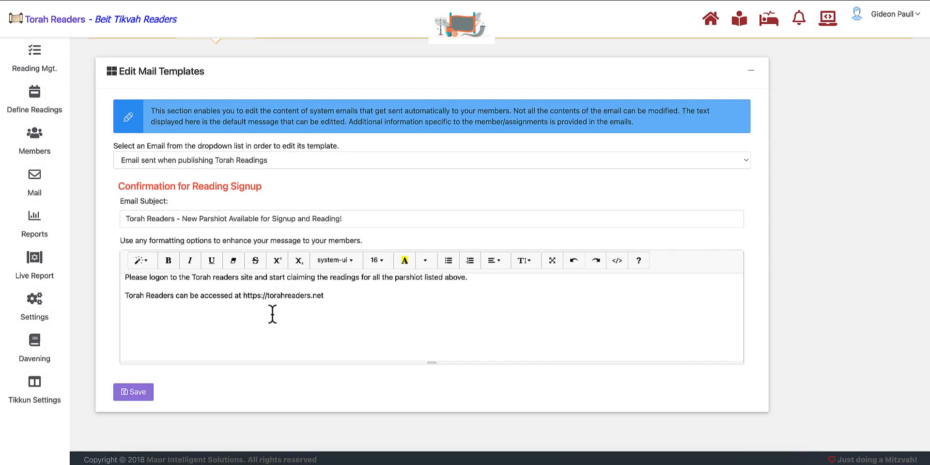
Go to the welcome messages and open the saved message titled Welcome for editing
{"action": "scroll", "coordinate": [273, 311], "scroll_direction": "up", "scroll_amount": 3}
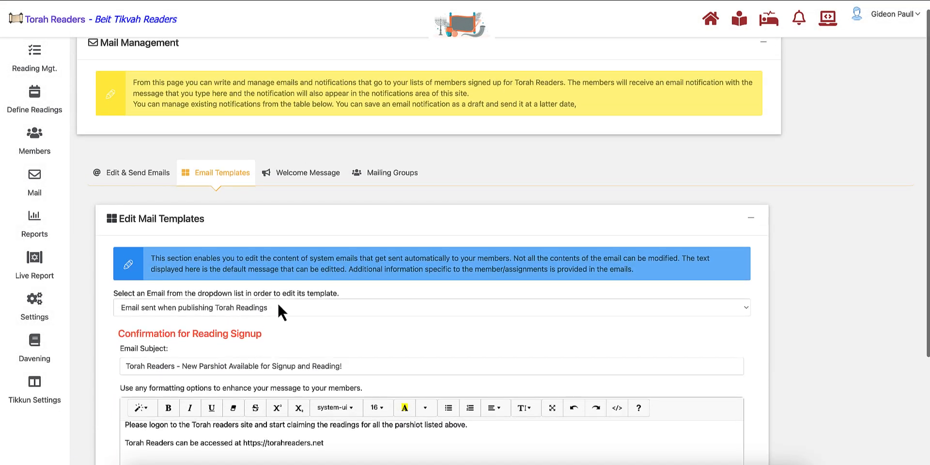
{"action": "left_click", "coordinate": [308, 179]}
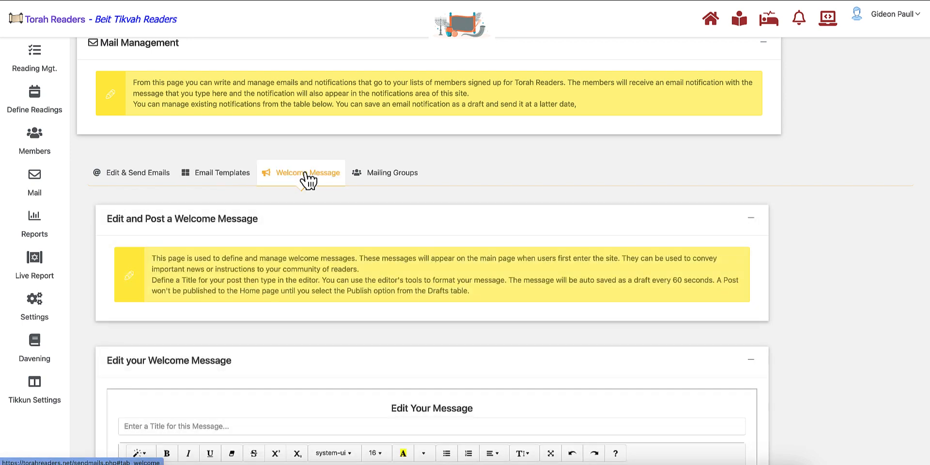
{"action": "scroll", "coordinate": [307, 182], "scroll_direction": "down", "scroll_amount": 5}
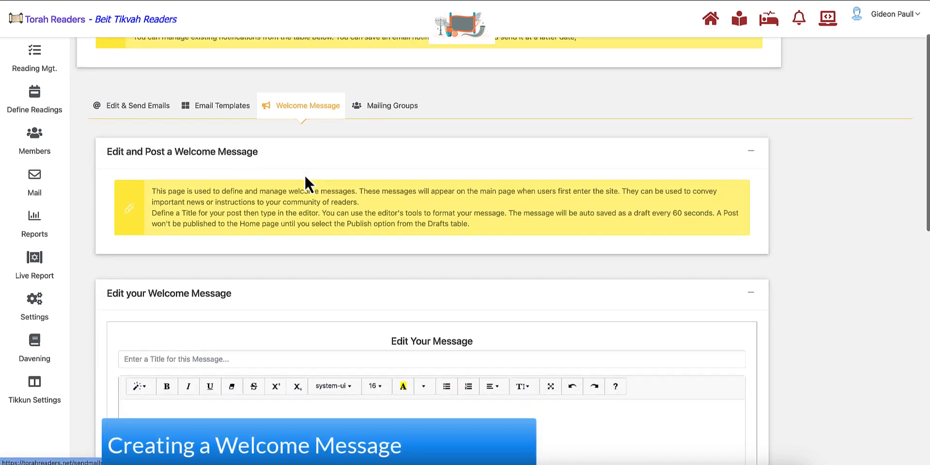
{"action": "scroll", "coordinate": [305, 178], "scroll_direction": "down", "scroll_amount": 5}
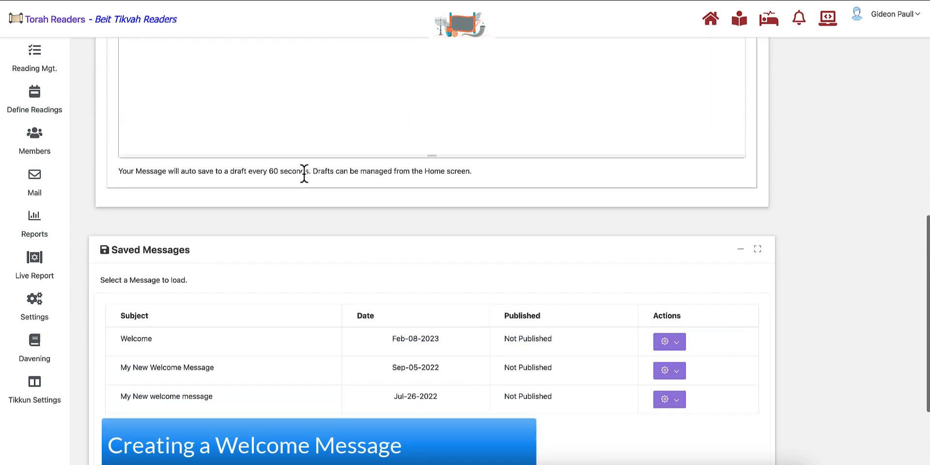
{"action": "left_click", "coordinate": [677, 343]}
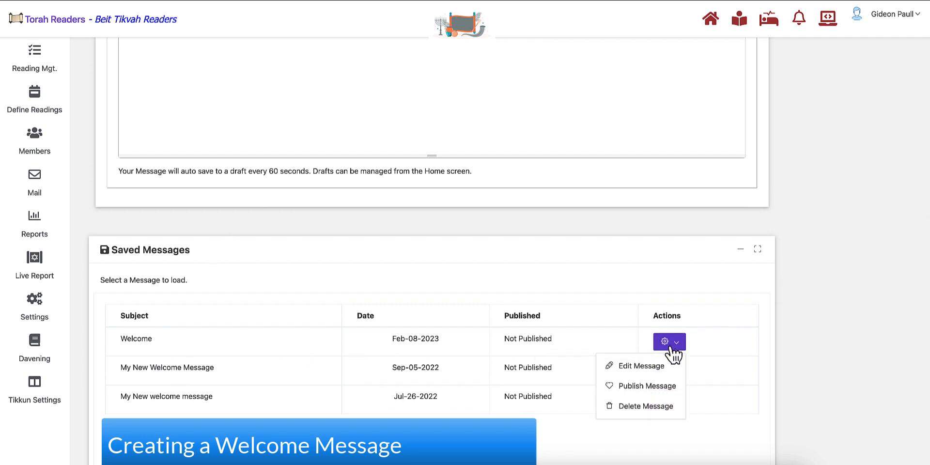
{"action": "left_click", "coordinate": [643, 367]}
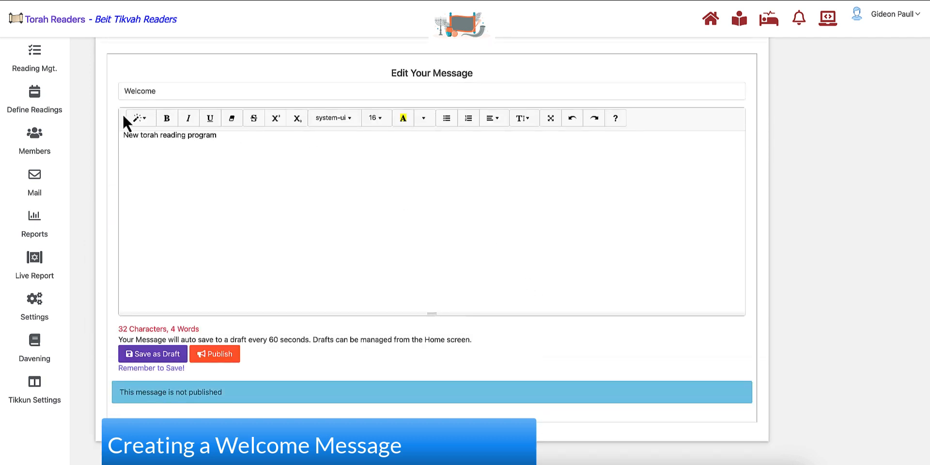
Open the saved My New Welcome Message for editing and publish it to the home page
{"action": "scroll", "coordinate": [268, 226], "scroll_direction": "down", "scroll_amount": 5}
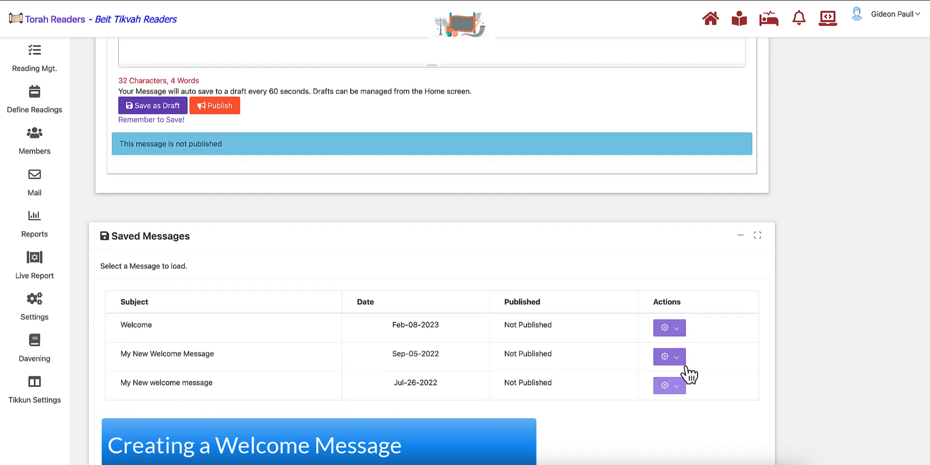
{"action": "left_click", "coordinate": [671, 359]}
{"action": "left_click", "coordinate": [639, 383]}
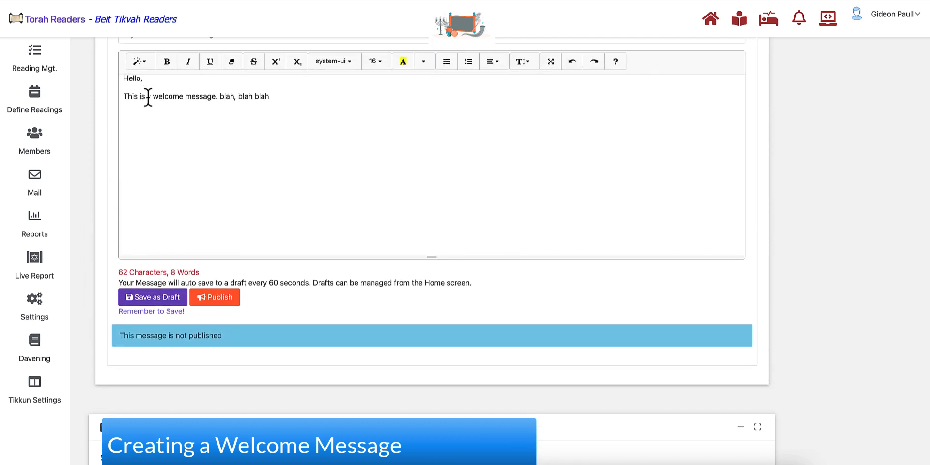
{"action": "left_click", "coordinate": [213, 301]}
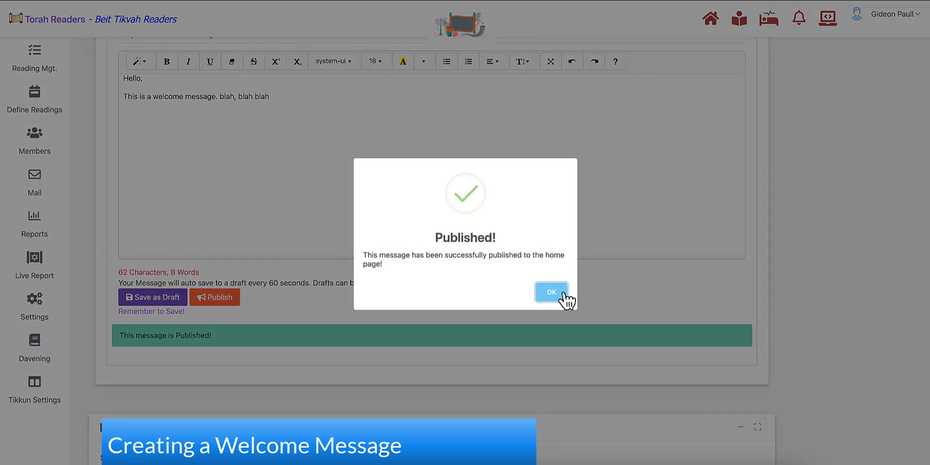
{"action": "left_click", "coordinate": [552, 293]}
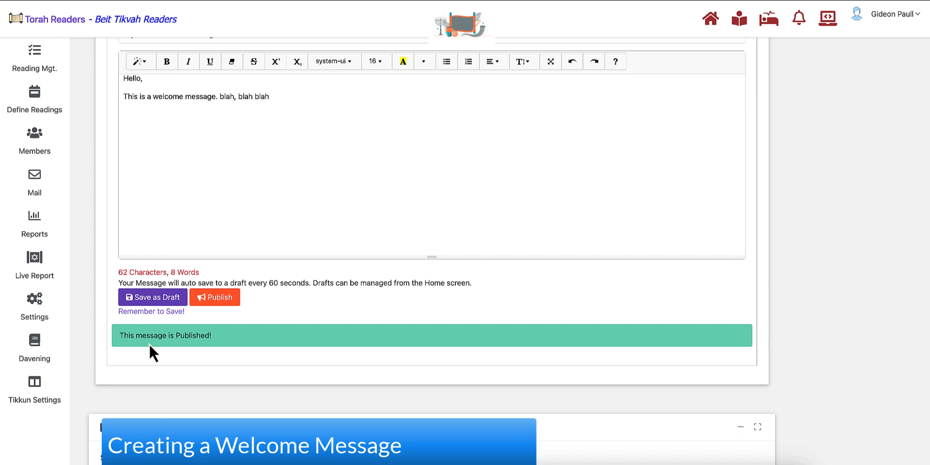
Return to the saved welcome messages and check the publication status of My New Welcome Message
{"action": "scroll", "coordinate": [291, 371], "scroll_direction": "down", "scroll_amount": 3}
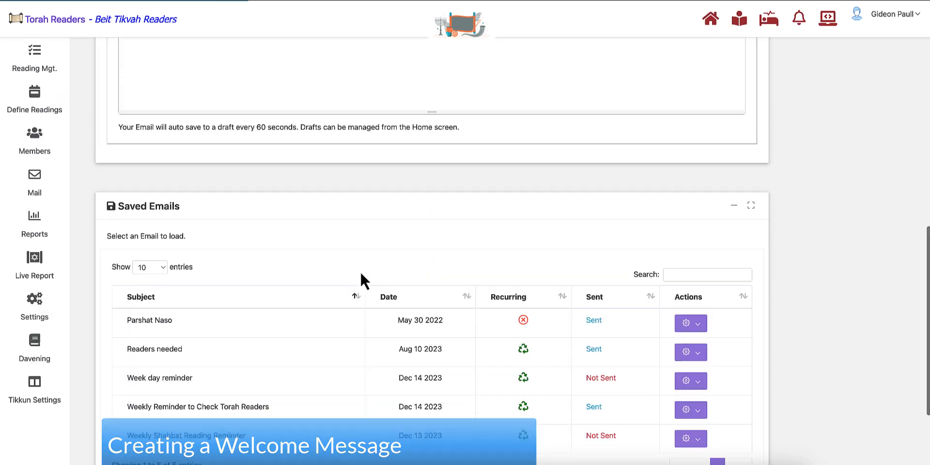
{"action": "scroll", "coordinate": [360, 267], "scroll_direction": "up", "scroll_amount": 10}
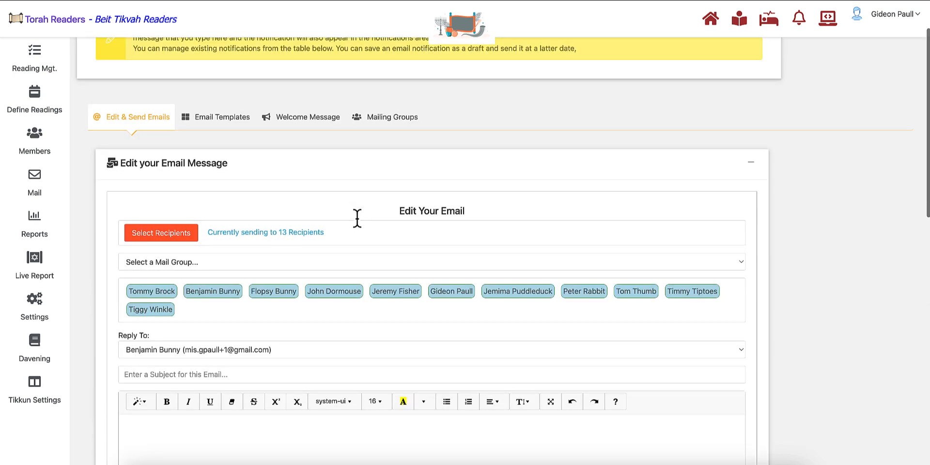
{"action": "left_click", "coordinate": [285, 119]}
{"action": "scroll", "coordinate": [432, 304], "scroll_direction": "down", "scroll_amount": 10}
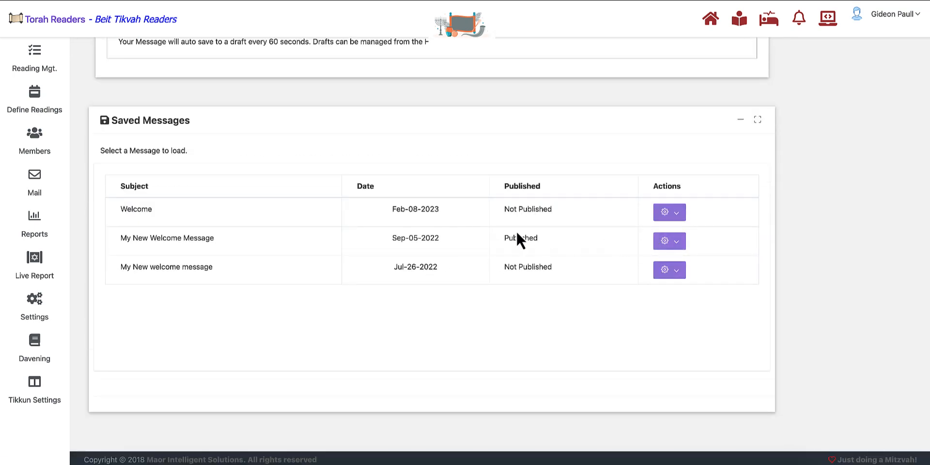
Go to the site's home page and view the welcome message in the Beit Tikvah Readers News section
{"action": "left_click", "coordinate": [75, 21]}
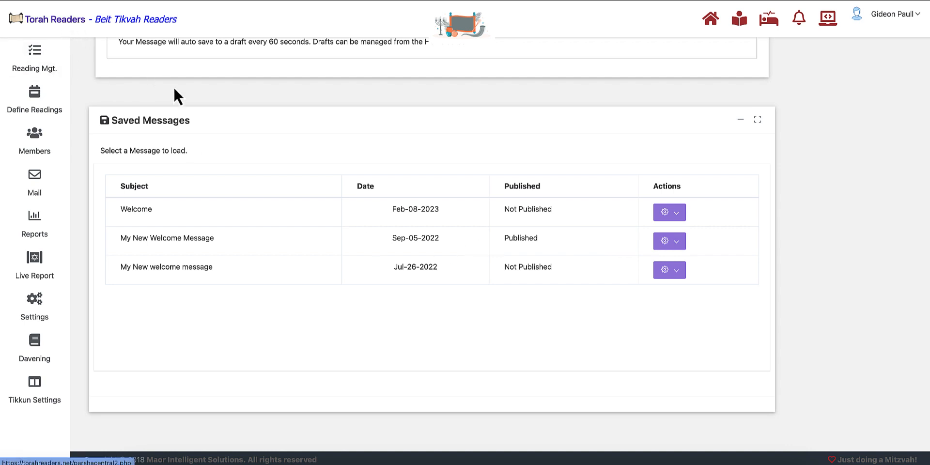
{"action": "scroll", "coordinate": [251, 185], "scroll_direction": "down", "scroll_amount": 3}
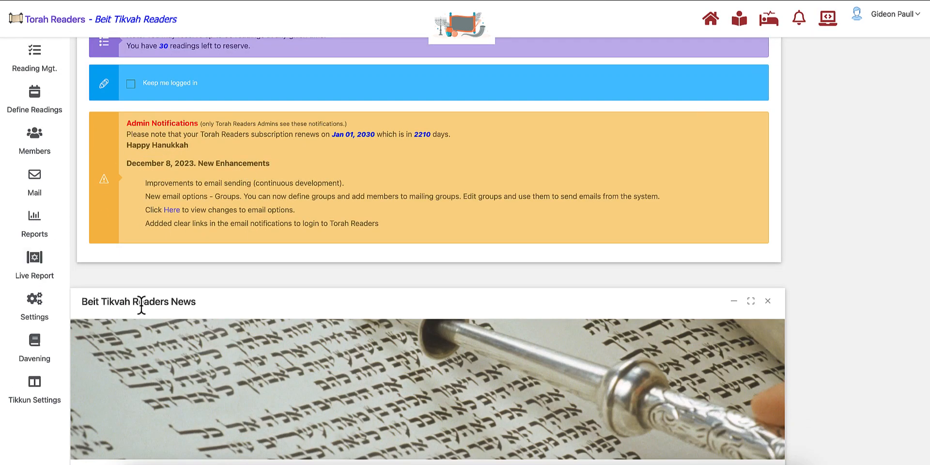
{"action": "scroll", "coordinate": [135, 311], "scroll_direction": "down", "scroll_amount": 3}
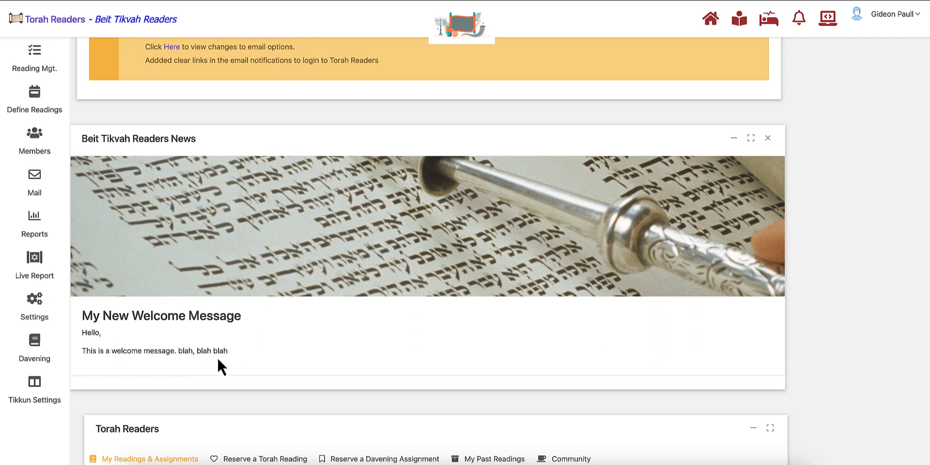
{"action": "scroll", "coordinate": [217, 360], "scroll_direction": "up", "scroll_amount": 1}
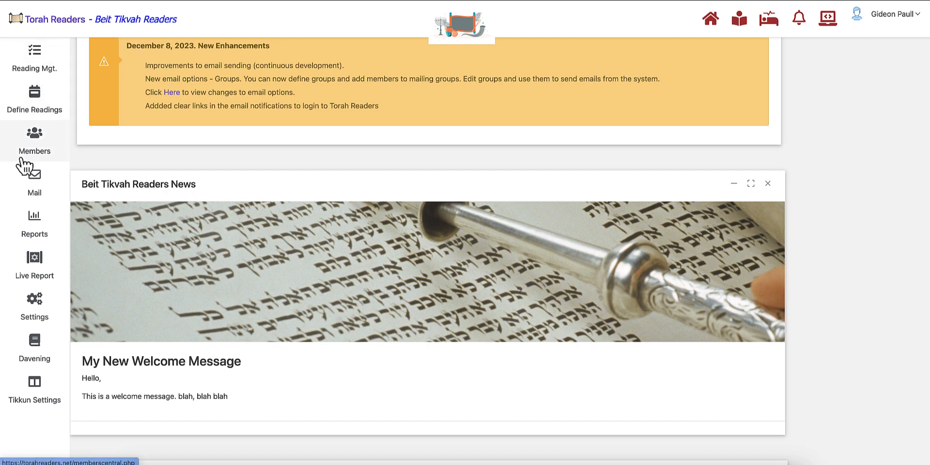
Return to the saved welcome messages in the mail area and unpublish My New Welcome Message dated Sep-05-2022
{"action": "left_click", "coordinate": [48, 182]}
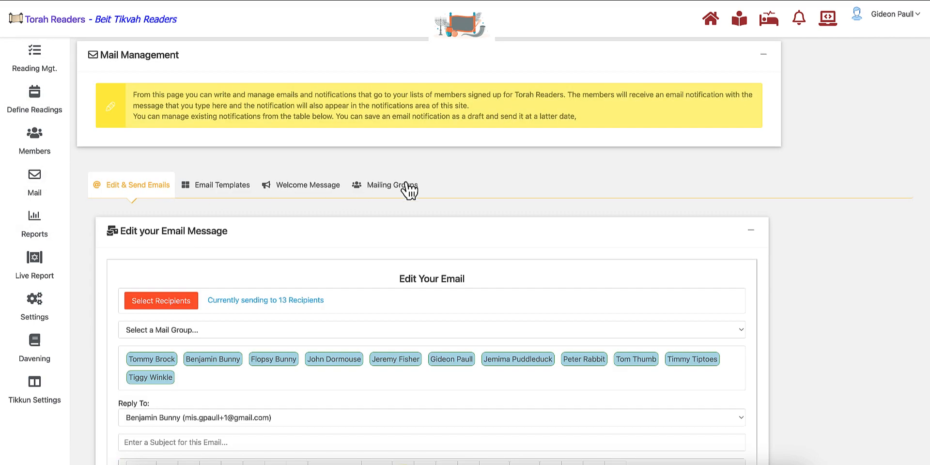
{"action": "left_click", "coordinate": [305, 189]}
{"action": "scroll", "coordinate": [469, 275], "scroll_direction": "down", "scroll_amount": 10}
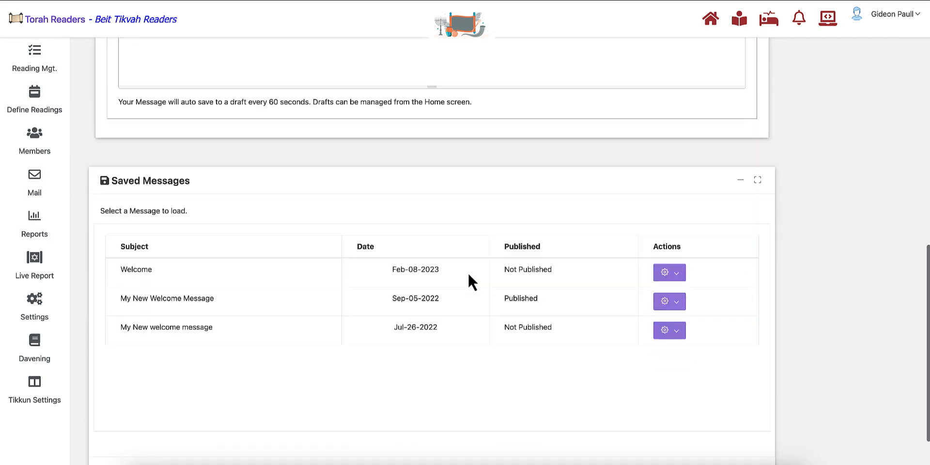
{"action": "left_click", "coordinate": [671, 304]}
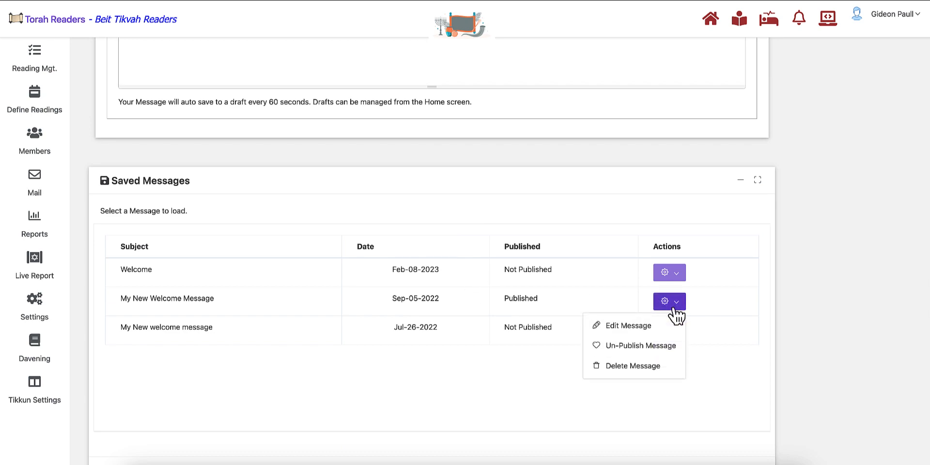
{"action": "left_click", "coordinate": [640, 348]}
{"action": "left_click", "coordinate": [547, 290]}
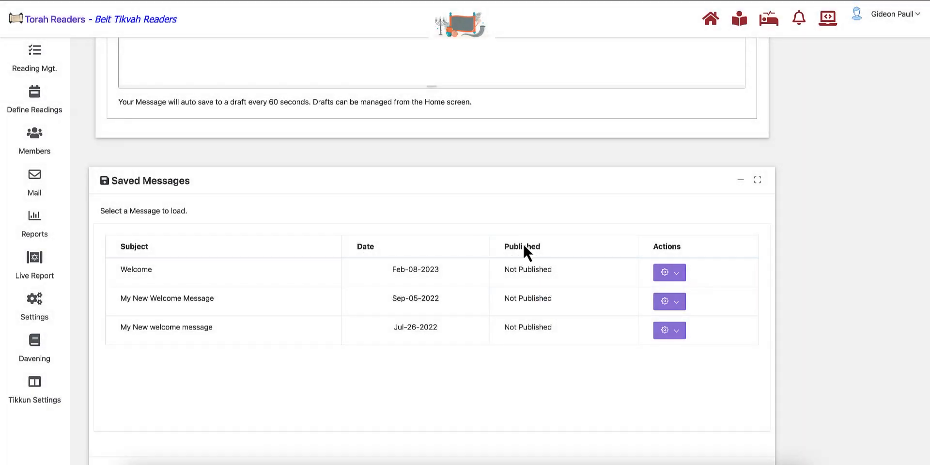
Go to the site's home page and check whether the welcome message still appears there
{"action": "left_click", "coordinate": [131, 28]}
{"action": "scroll", "coordinate": [293, 202], "scroll_direction": "down", "scroll_amount": 3}
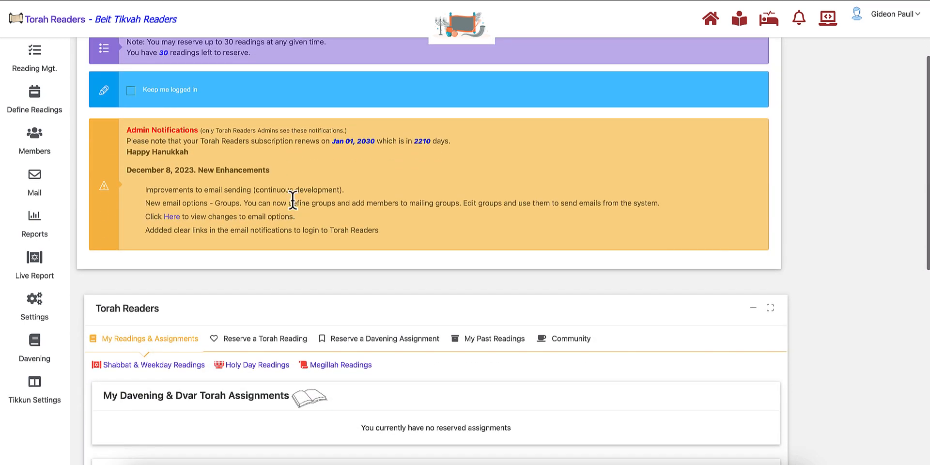
{"action": "scroll", "coordinate": [293, 202], "scroll_direction": "up", "scroll_amount": 1}
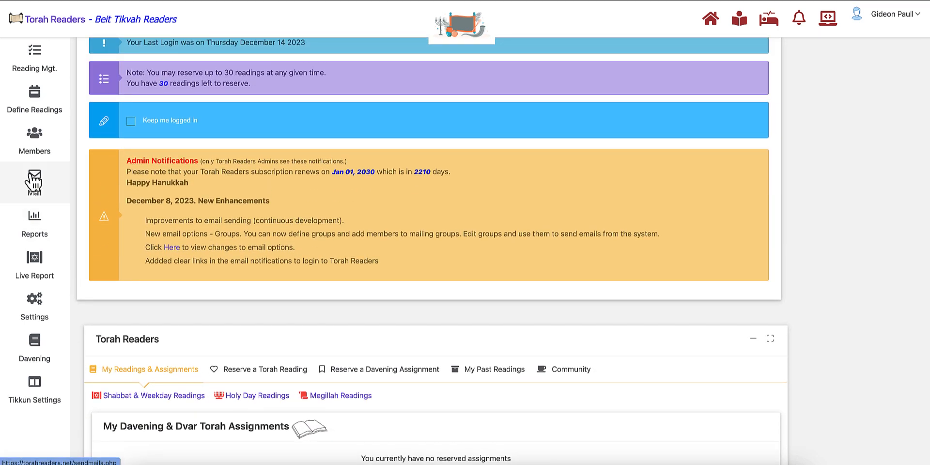
Go back to mail management and review the email editor and the list of saved emails
{"action": "left_click", "coordinate": [33, 182]}
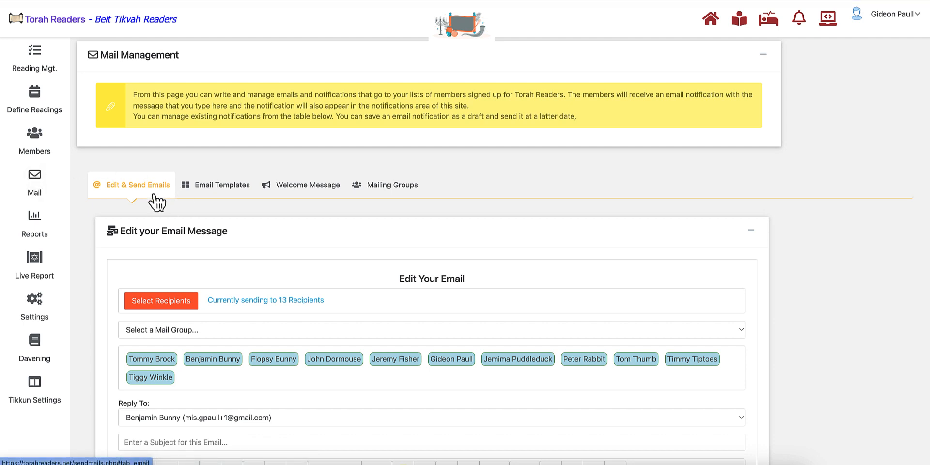
{"action": "scroll", "coordinate": [126, 243], "scroll_direction": "down", "scroll_amount": 7}
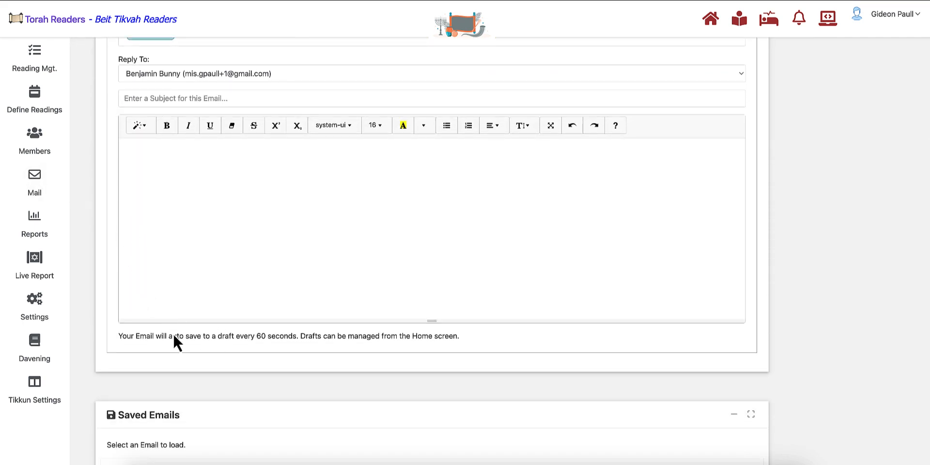
{"action": "scroll", "coordinate": [173, 339], "scroll_direction": "down", "scroll_amount": 4}
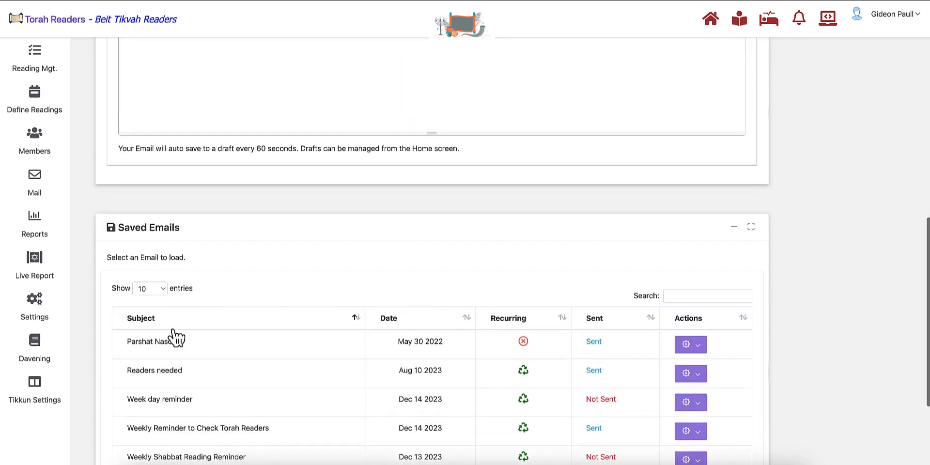
{"action": "scroll", "coordinate": [174, 338], "scroll_direction": "down", "scroll_amount": 2}
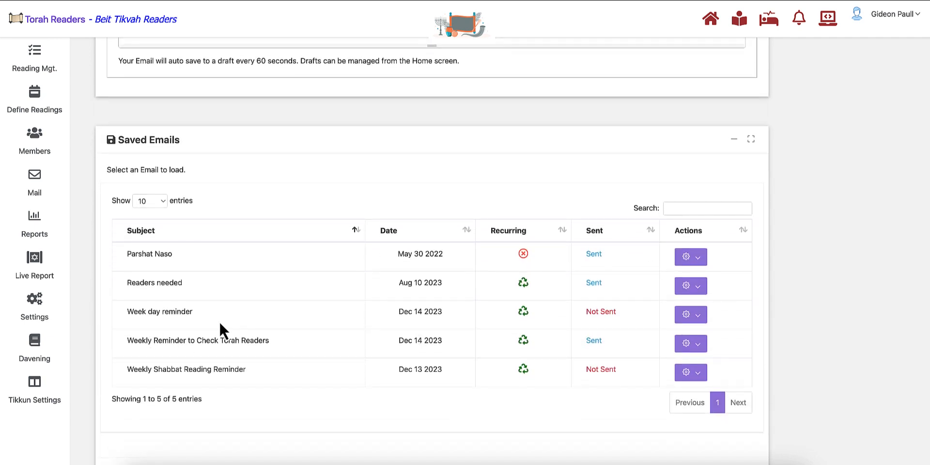
{"action": "scroll", "coordinate": [207, 317], "scroll_direction": "up", "scroll_amount": 6}
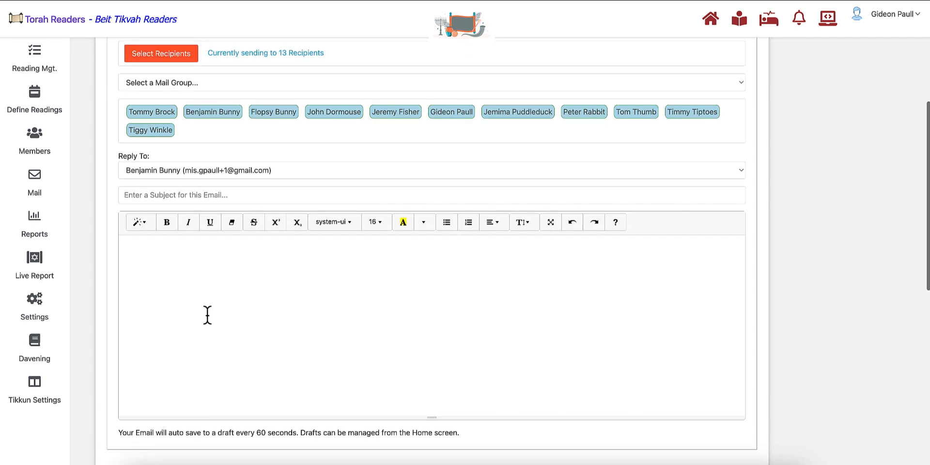
{"action": "scroll", "coordinate": [207, 316], "scroll_direction": "up", "scroll_amount": 2}
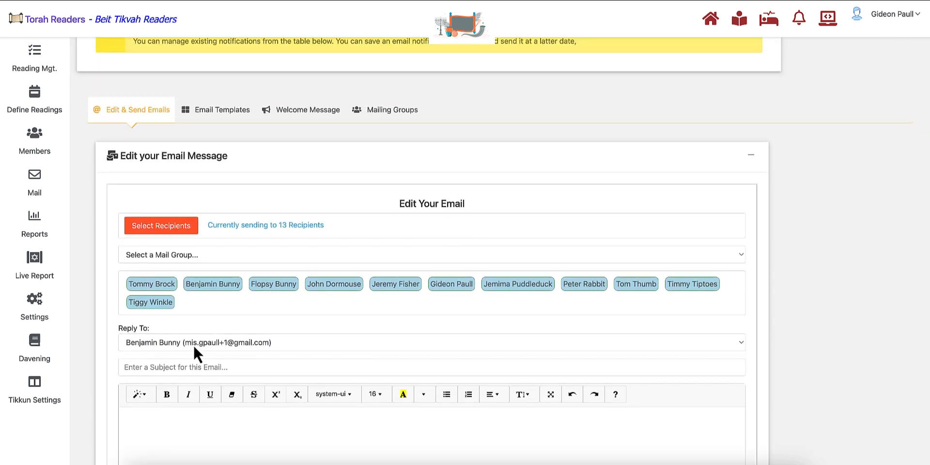
Review the email template editor and the page for editing and posting welcome messages
{"action": "left_click", "coordinate": [218, 118]}
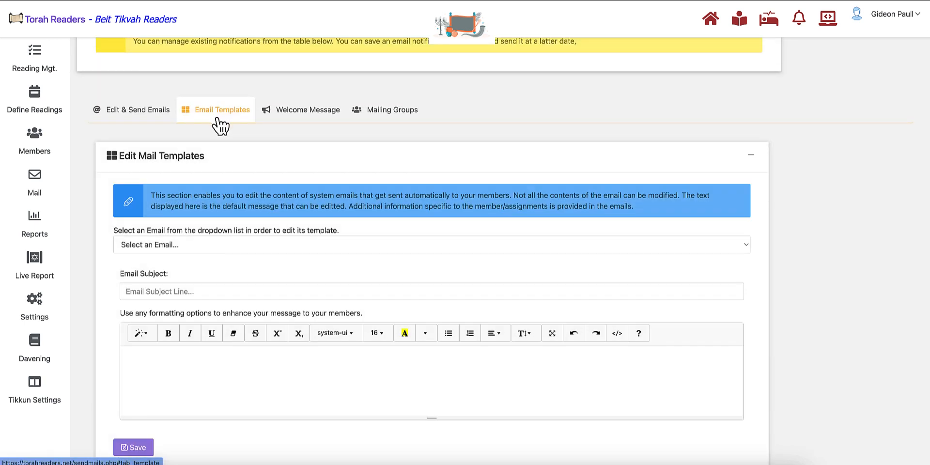
{"action": "scroll", "coordinate": [236, 180], "scroll_direction": "down", "scroll_amount": 1}
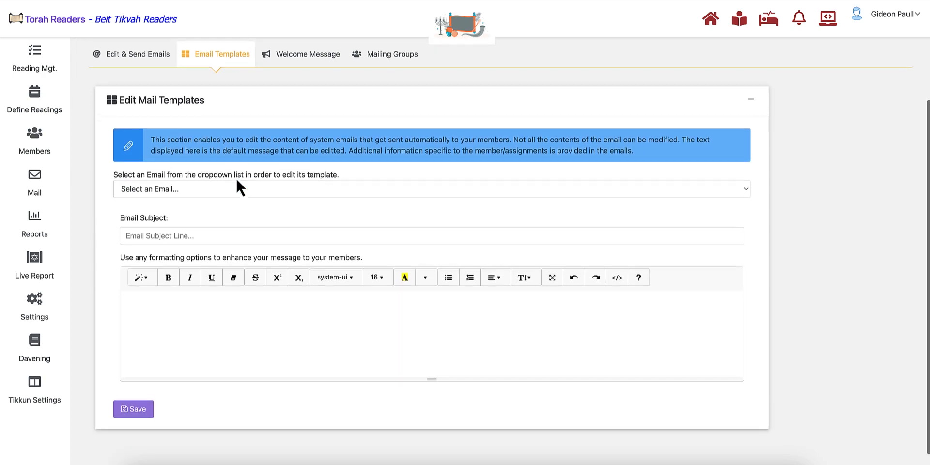
{"action": "left_click", "coordinate": [293, 72]}
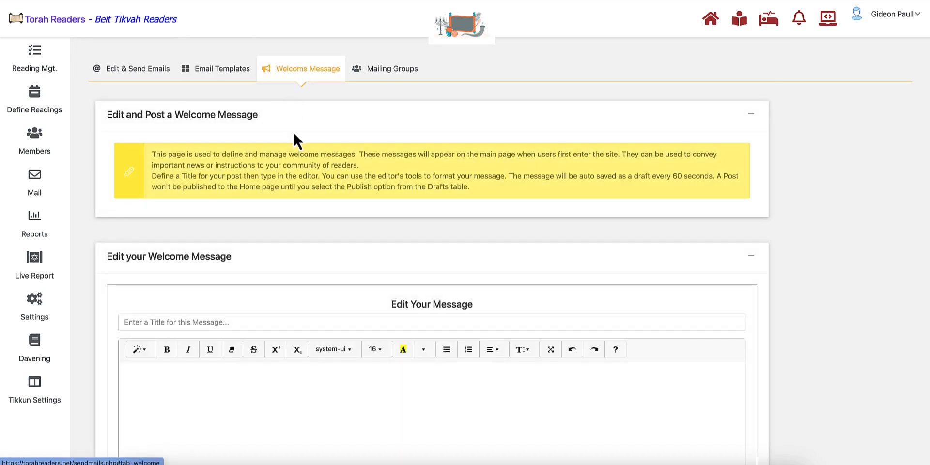
{"action": "scroll", "coordinate": [303, 167], "scroll_direction": "down", "scroll_amount": 3}
{"action": "scroll", "coordinate": [303, 173], "scroll_direction": "up", "scroll_amount": 4}
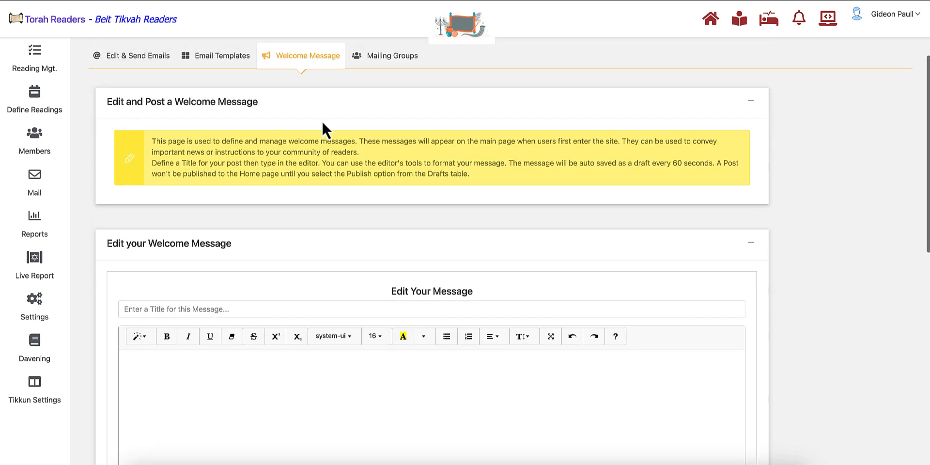
Go to the mailing groups and load Top Readers Group for editing to view its members and options
{"action": "left_click", "coordinate": [369, 62]}
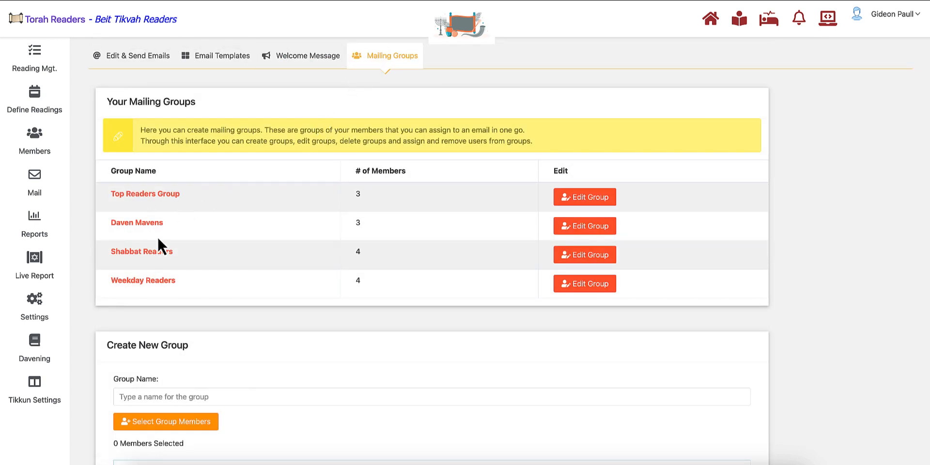
{"action": "scroll", "coordinate": [161, 248], "scroll_direction": "down", "scroll_amount": 1}
{"action": "scroll", "coordinate": [160, 246], "scroll_direction": "down", "scroll_amount": 5}
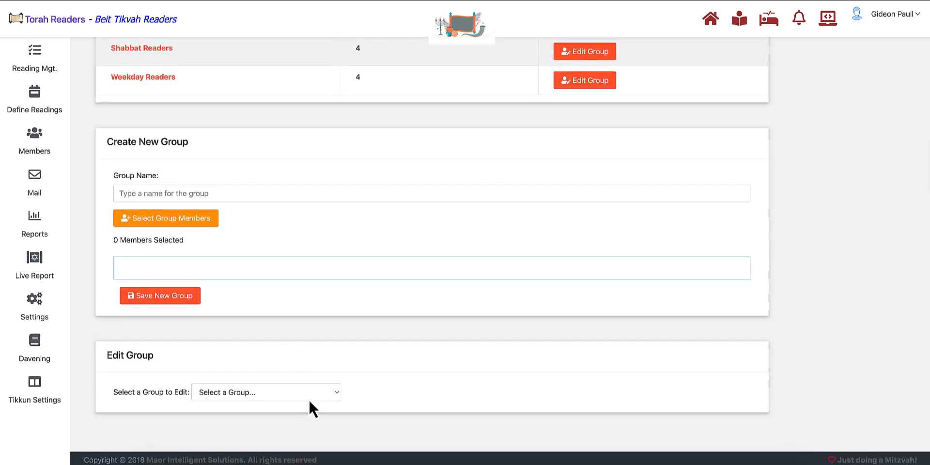
{"action": "left_click", "coordinate": [309, 398]}
{"action": "left_click", "coordinate": [300, 405]}
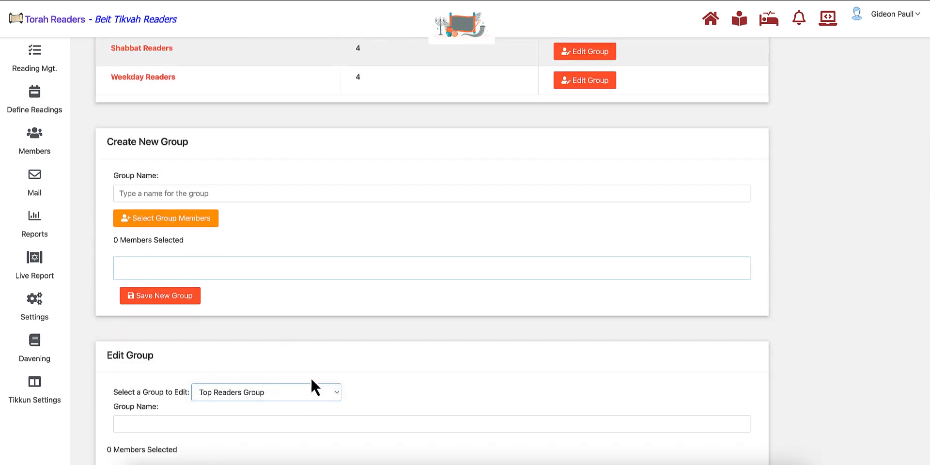
{"action": "scroll", "coordinate": [321, 333], "scroll_direction": "down", "scroll_amount": 4}
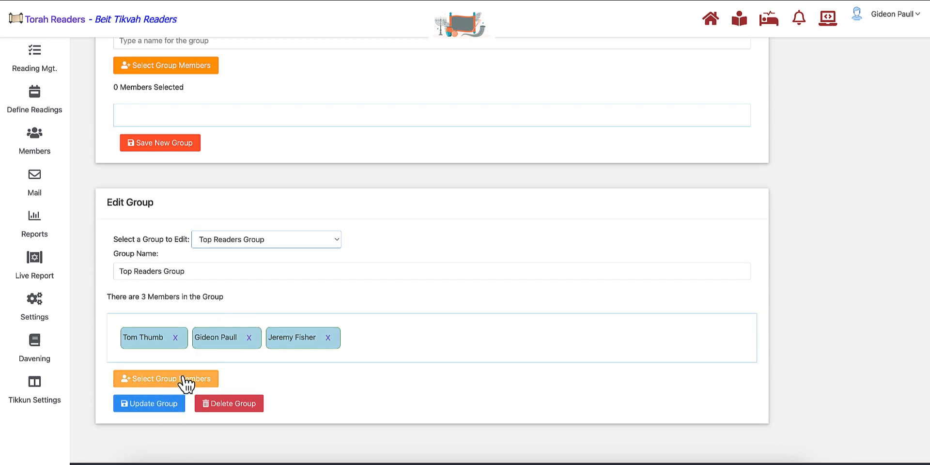
Return to the list of mailing groups and review the groups and their edit options
{"action": "scroll", "coordinate": [182, 294], "scroll_direction": "up", "scroll_amount": 5}
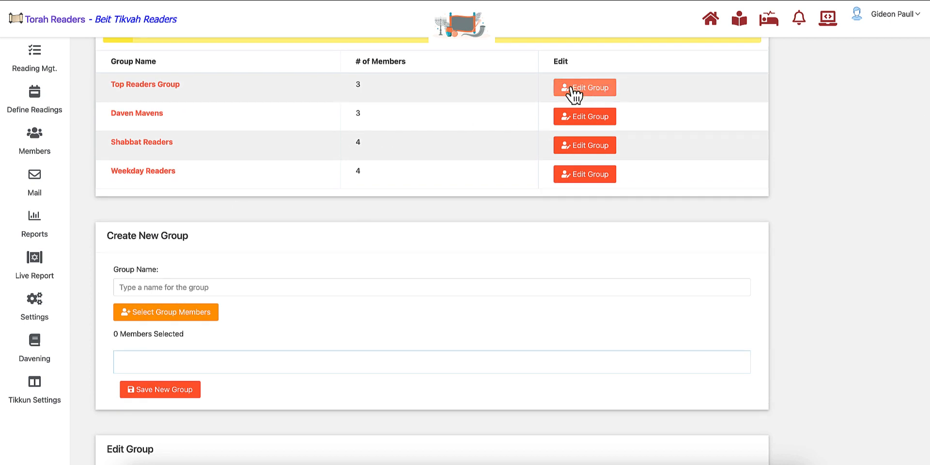
{"action": "scroll", "coordinate": [492, 118], "scroll_direction": "up", "scroll_amount": 1}
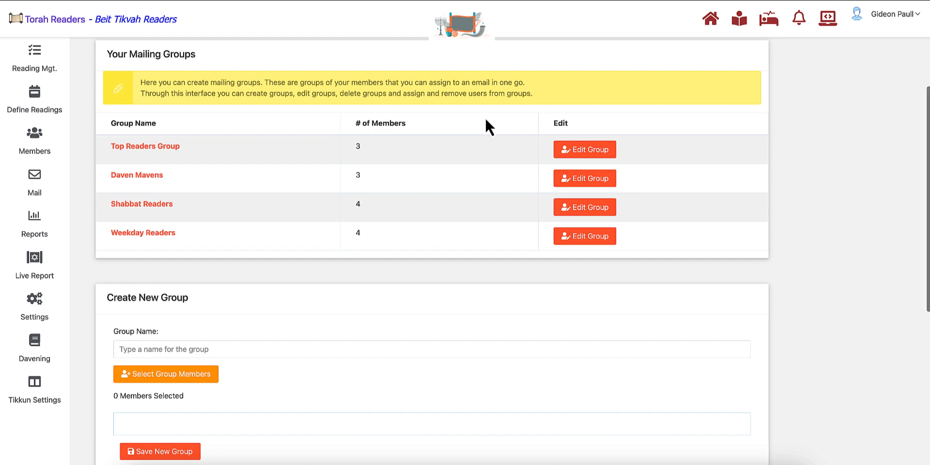
{"action": "scroll", "coordinate": [486, 121], "scroll_direction": "up", "scroll_amount": 1}
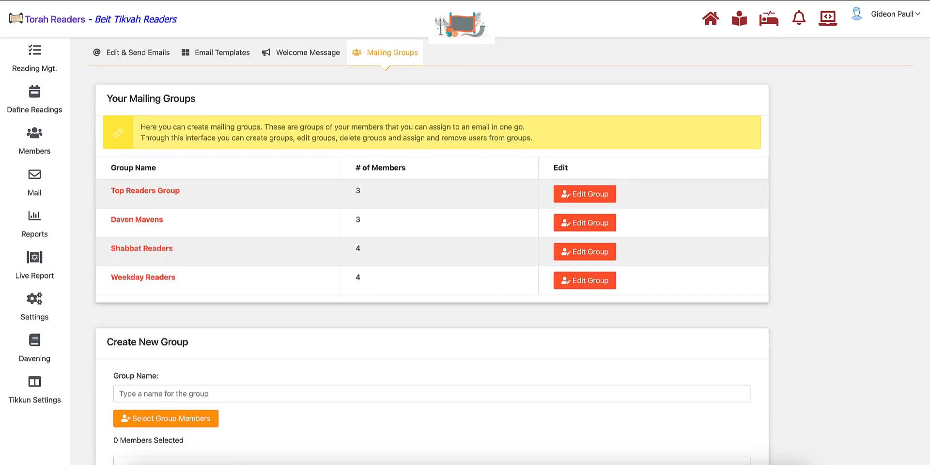